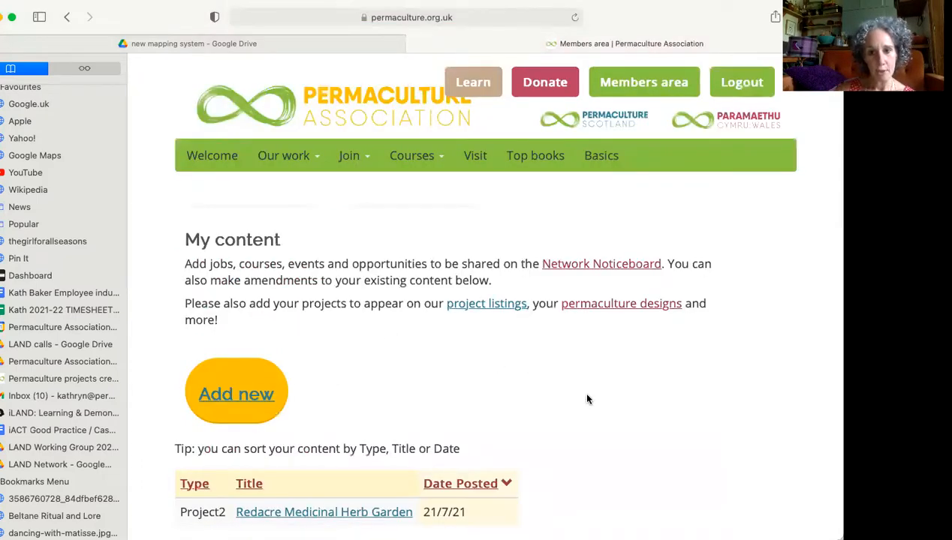
Open the Redacre Medicinal Herb Garden project from the member's content list and review its public page, including description and location map.
{"action": "scroll", "coordinate": [581, 389], "scroll_direction": "down", "scroll_amount": 2}
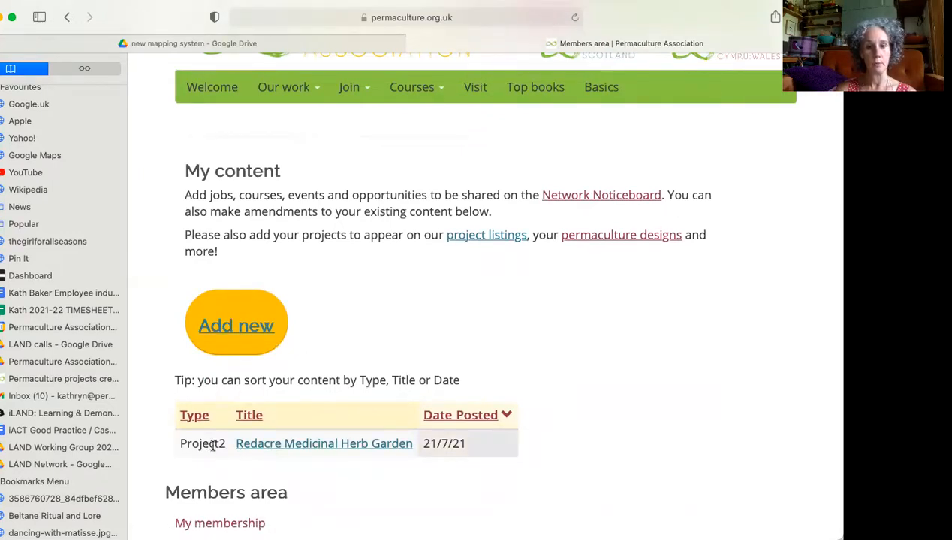
{"action": "left_click", "coordinate": [285, 444]}
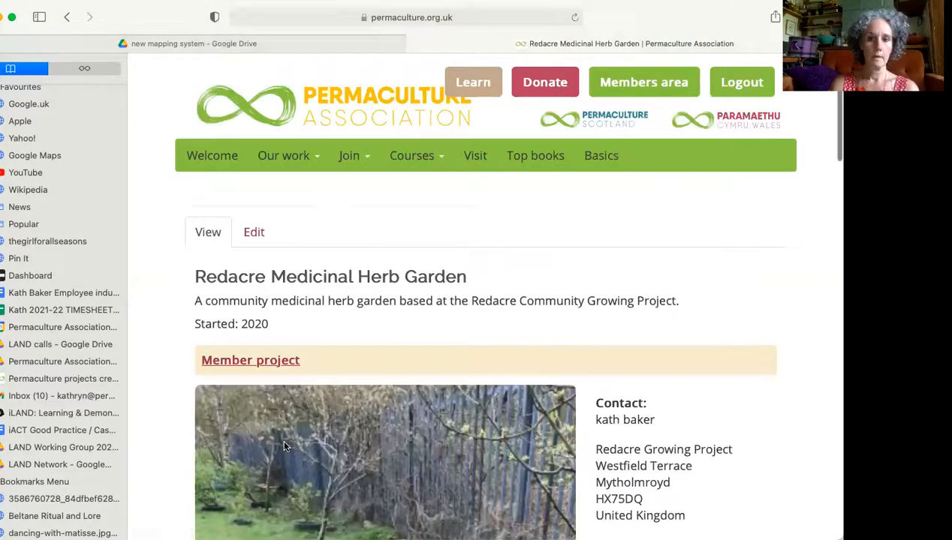
{"action": "scroll", "coordinate": [502, 465], "scroll_direction": "down", "scroll_amount": 3}
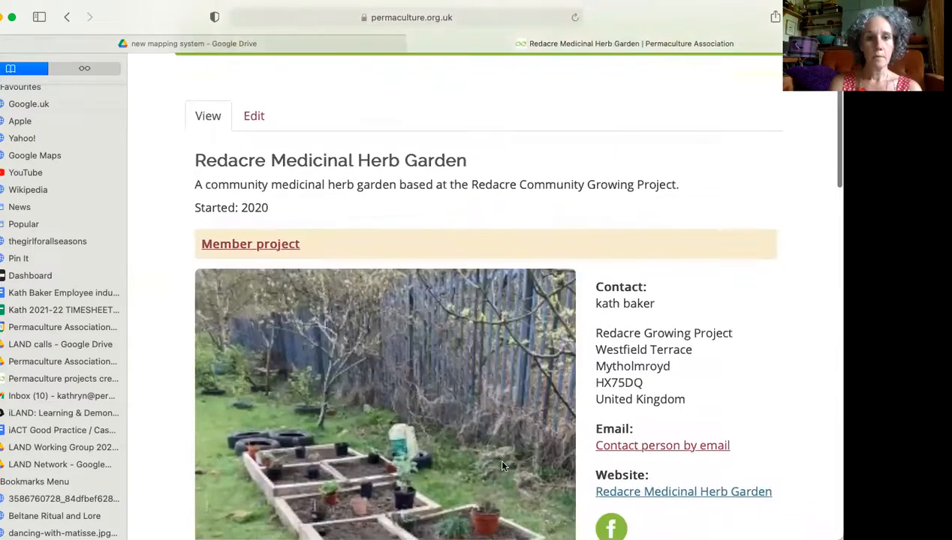
{"action": "scroll", "coordinate": [505, 443], "scroll_direction": "down", "scroll_amount": 2}
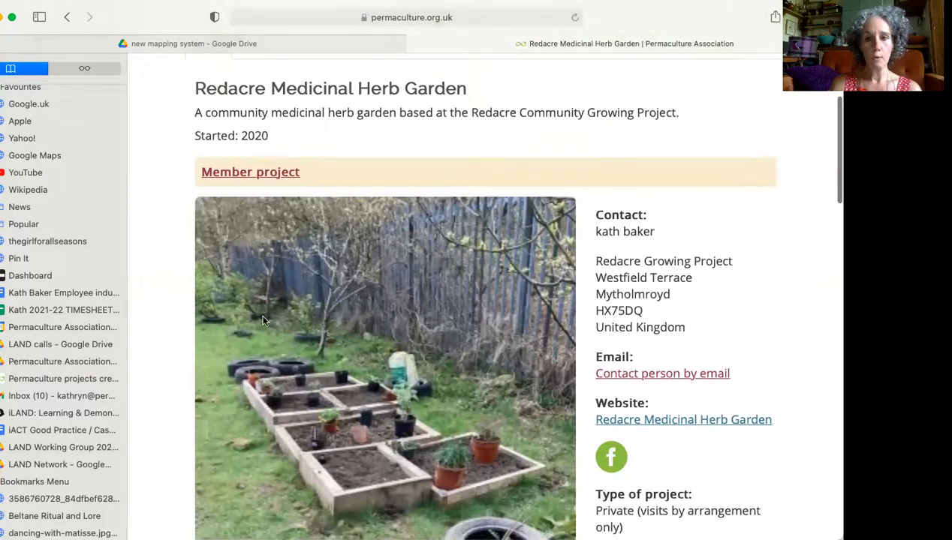
{"action": "scroll", "coordinate": [263, 321], "scroll_direction": "down", "scroll_amount": 3}
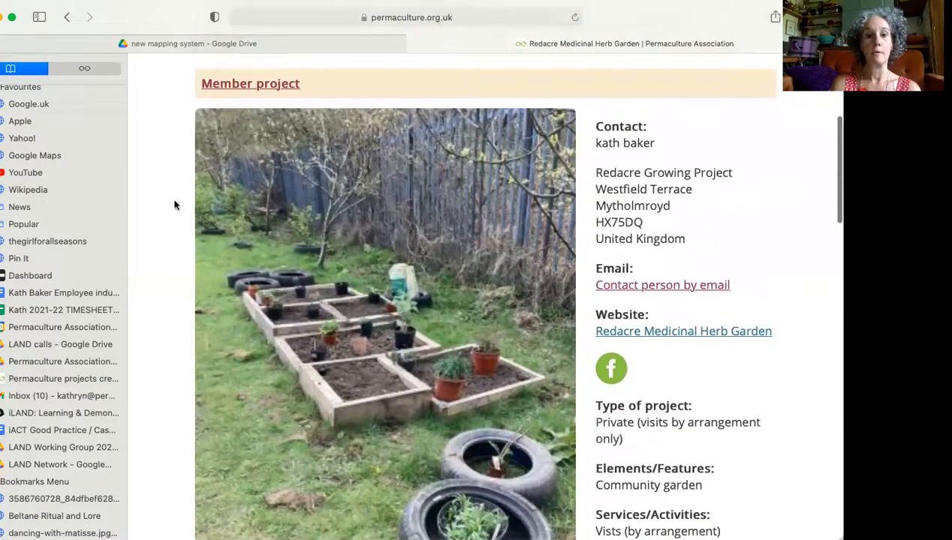
{"action": "scroll", "coordinate": [422, 381], "scroll_direction": "down", "scroll_amount": 8}
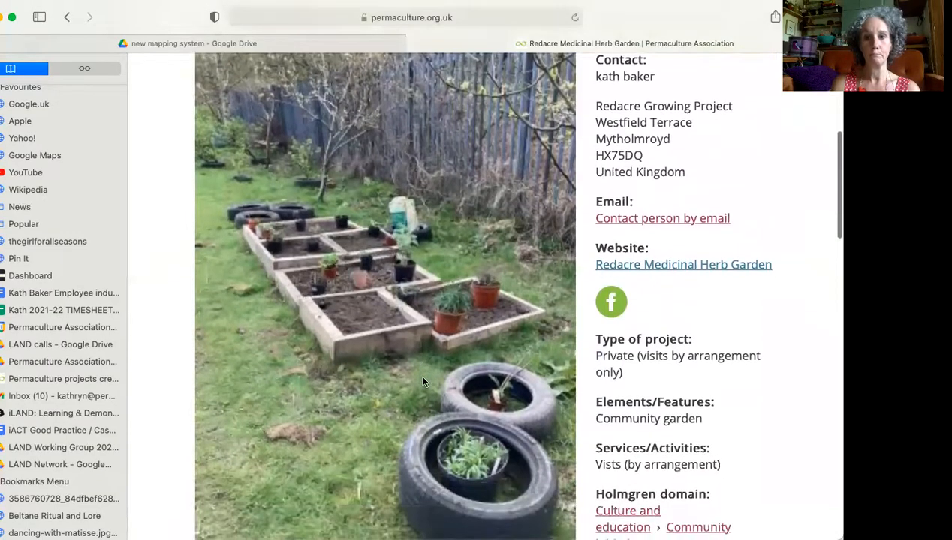
{"action": "scroll", "coordinate": [423, 377], "scroll_direction": "down", "scroll_amount": 15}
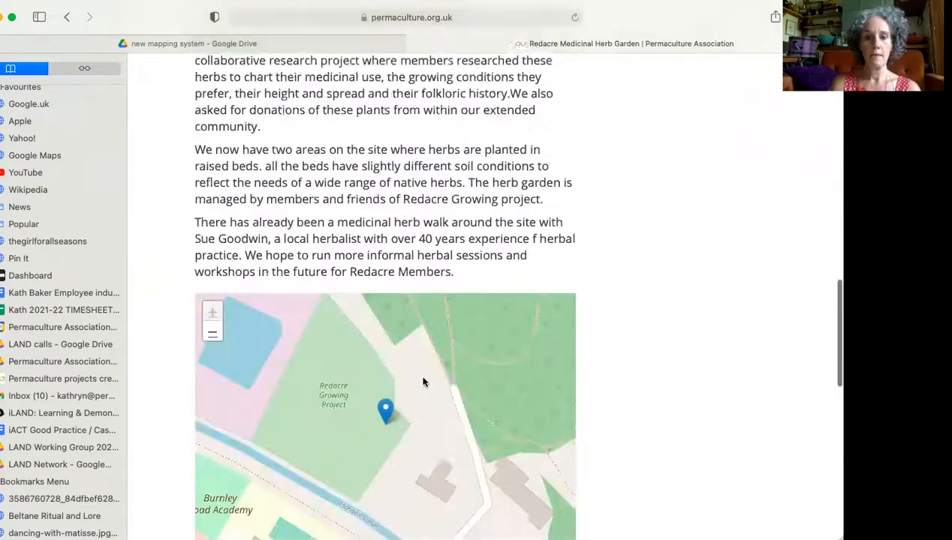
{"action": "scroll", "coordinate": [643, 446], "scroll_direction": "down", "scroll_amount": 16}
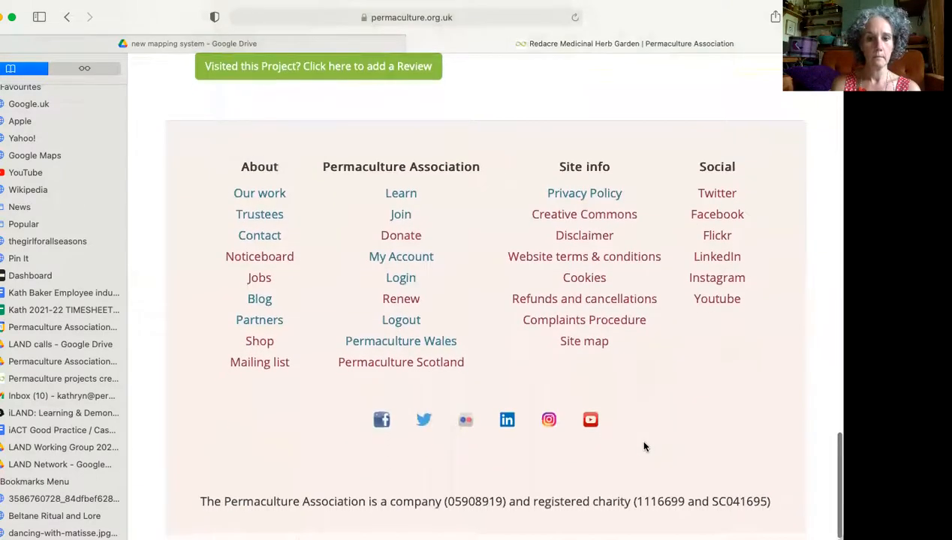
Open the Redacre Medicinal Herb Garden project for editing and review its project name field and image requirements.
{"action": "scroll", "coordinate": [644, 447], "scroll_direction": "up", "scroll_amount": 20}
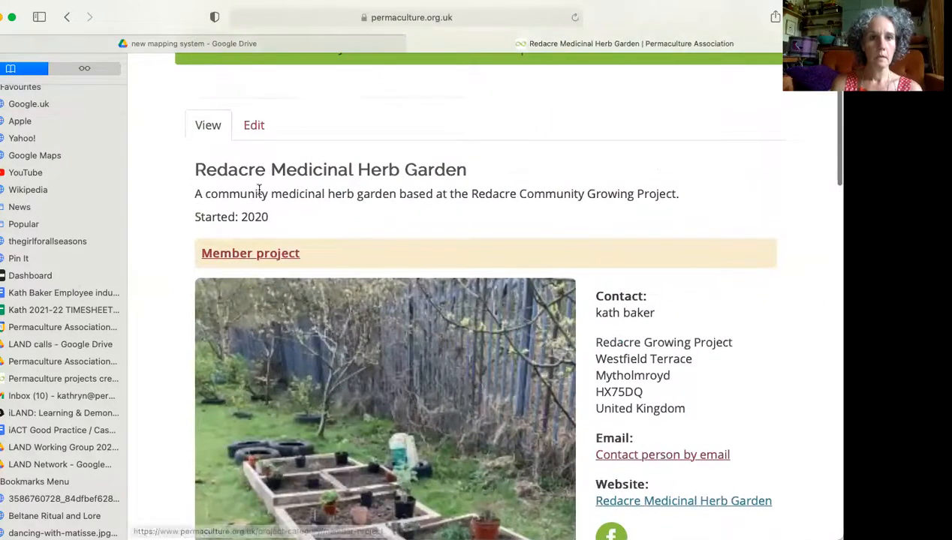
{"action": "left_click", "coordinate": [255, 127]}
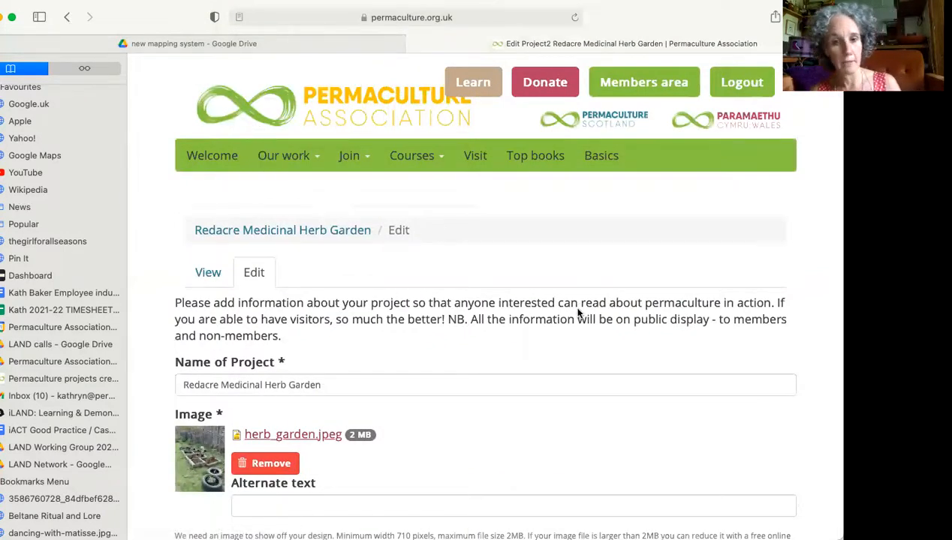
{"action": "scroll", "coordinate": [701, 423], "scroll_direction": "down", "scroll_amount": 4}
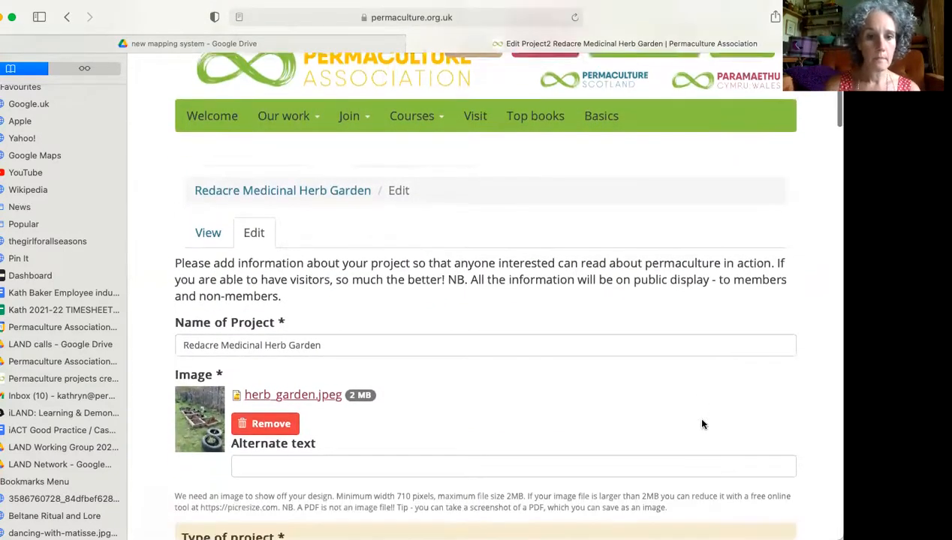
{"action": "scroll", "coordinate": [701, 422], "scroll_direction": "down", "scroll_amount": 1}
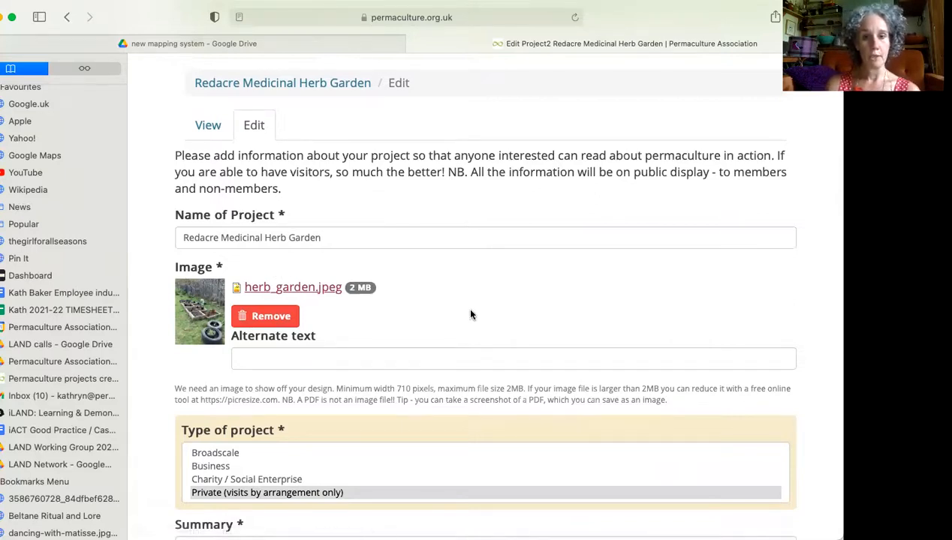
{"action": "scroll", "coordinate": [471, 314], "scroll_direction": "down", "scroll_amount": 1}
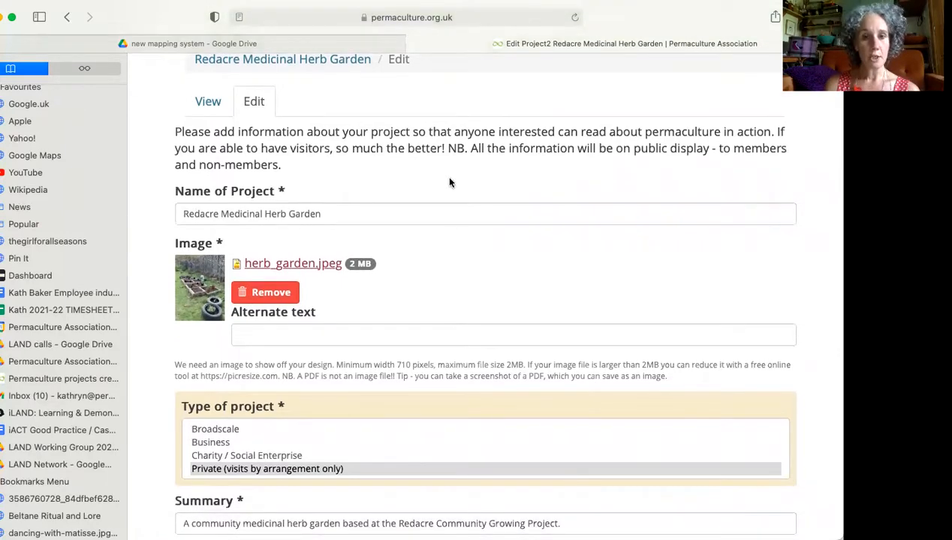
{"action": "scroll", "coordinate": [479, 438], "scroll_direction": "down", "scroll_amount": 5}
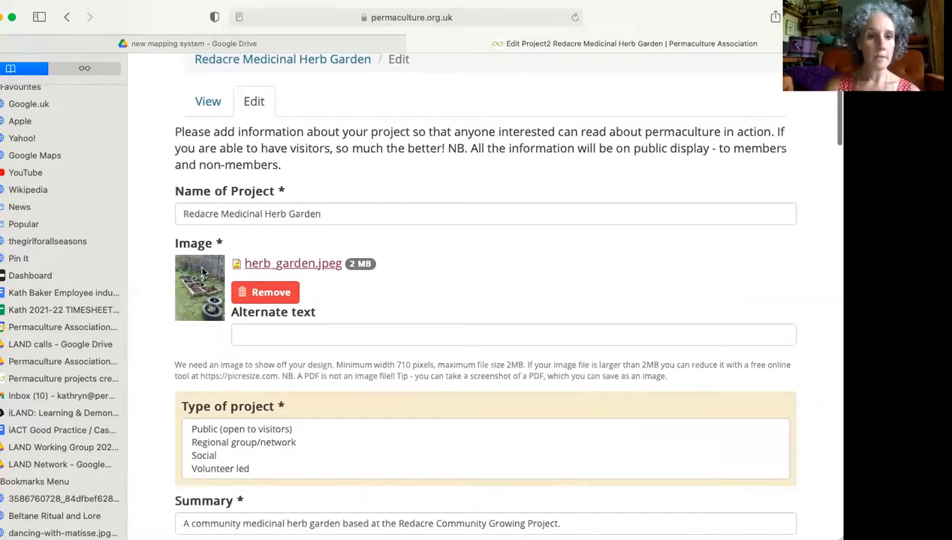
{"action": "scroll", "coordinate": [337, 218], "scroll_direction": "down", "scroll_amount": 1}
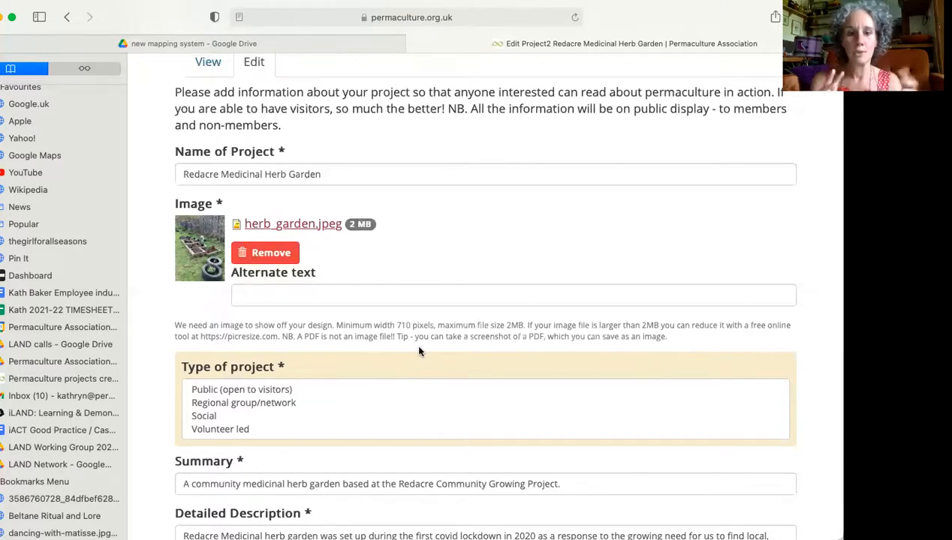
{"action": "scroll", "coordinate": [530, 303], "scroll_direction": "up", "scroll_amount": 1}
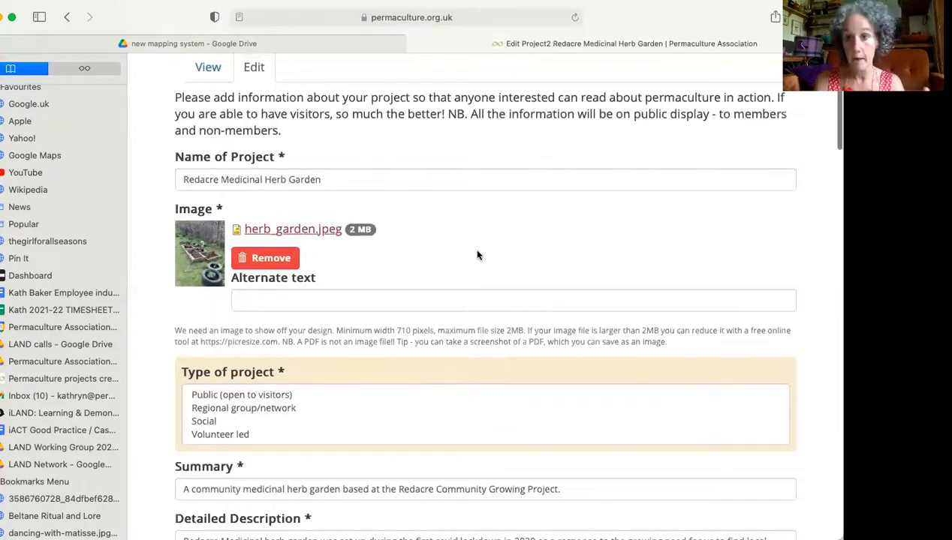
Examine the available options for the type of project, from Broadscale through Volunteer led.
{"action": "scroll", "coordinate": [477, 256], "scroll_direction": "down", "scroll_amount": 2}
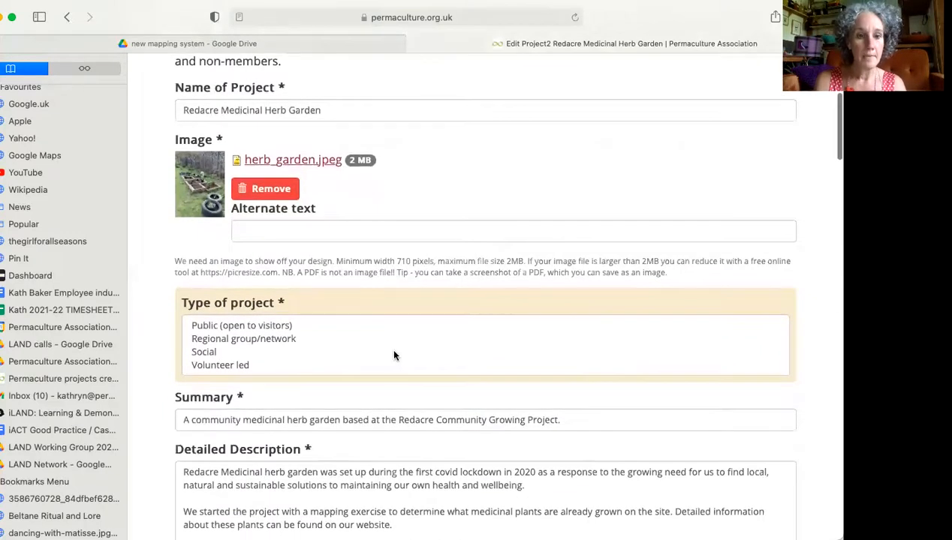
{"action": "scroll", "coordinate": [392, 349], "scroll_direction": "down", "scroll_amount": 1}
{"action": "scroll", "coordinate": [390, 314], "scroll_direction": "up", "scroll_amount": 1}
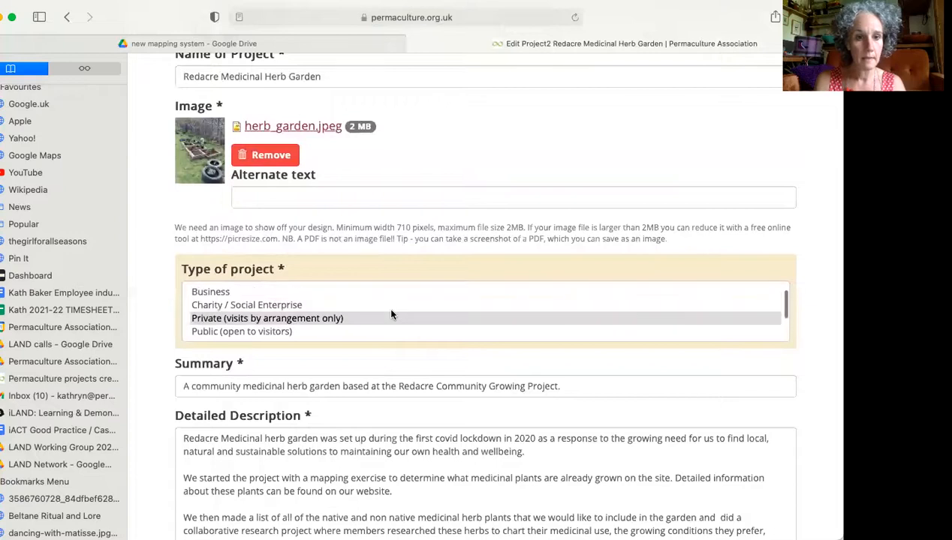
{"action": "scroll", "coordinate": [390, 313], "scroll_direction": "up", "scroll_amount": 2}
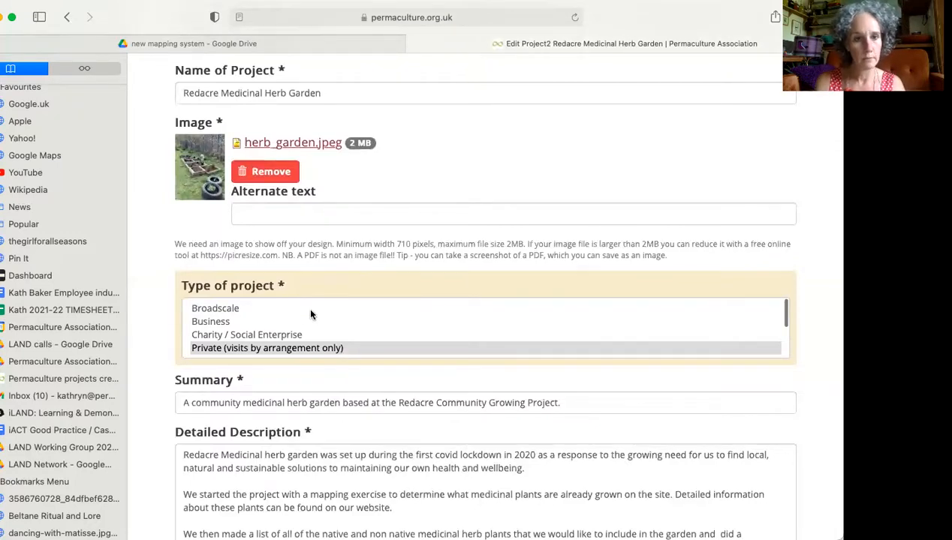
{"action": "scroll", "coordinate": [335, 323], "scroll_direction": "down", "scroll_amount": 2}
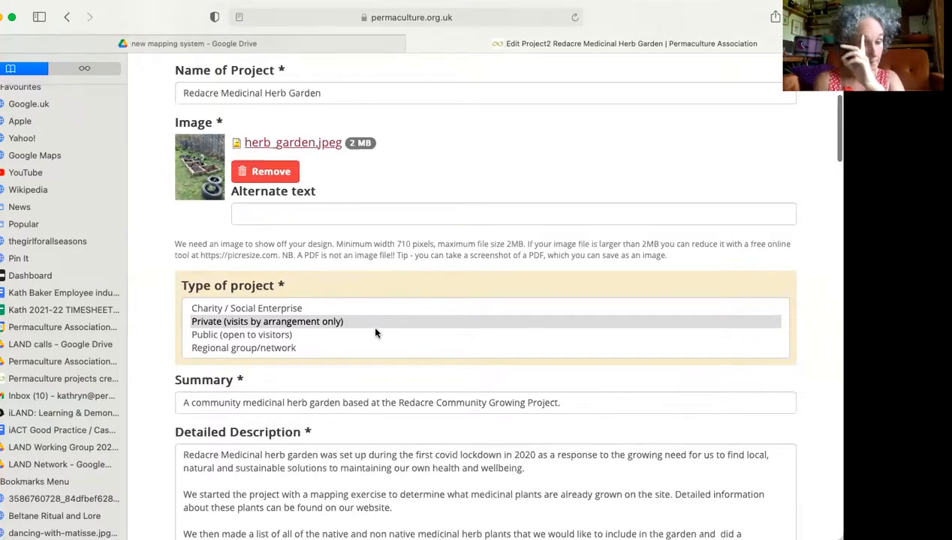
{"action": "scroll", "coordinate": [370, 340], "scroll_direction": "down", "scroll_amount": 2}
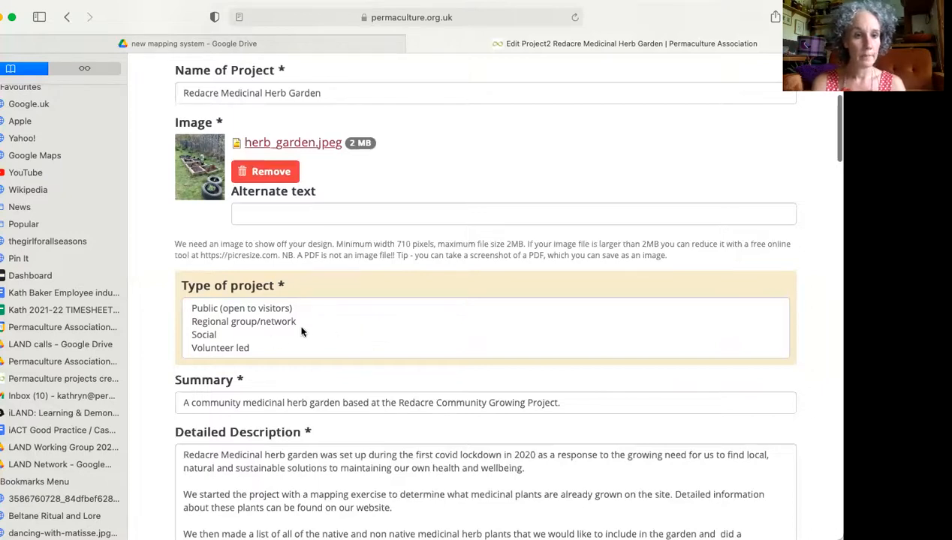
{"action": "scroll", "coordinate": [310, 351], "scroll_direction": "down", "scroll_amount": 1}
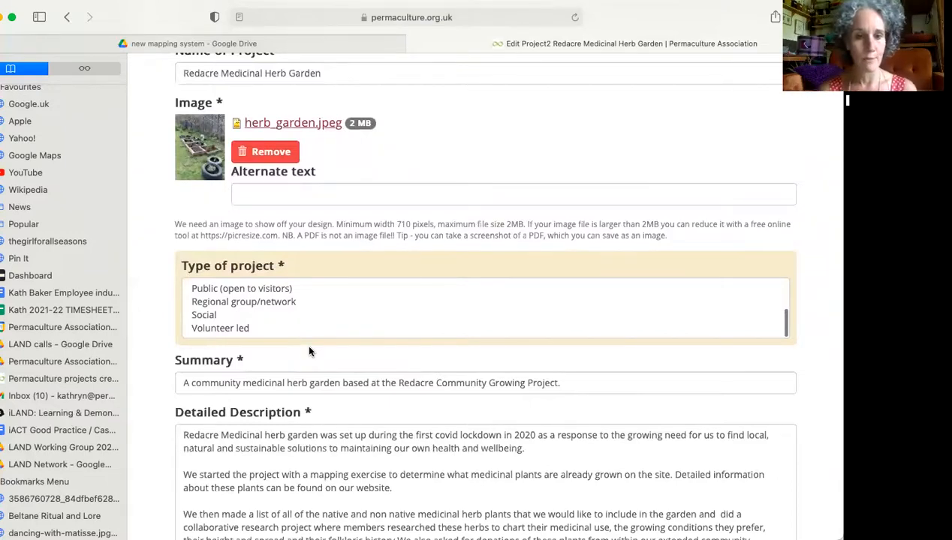
Examine the project's summary, detailed description and start year in the edit form.
{"action": "scroll", "coordinate": [466, 389], "scroll_direction": "down", "scroll_amount": 1}
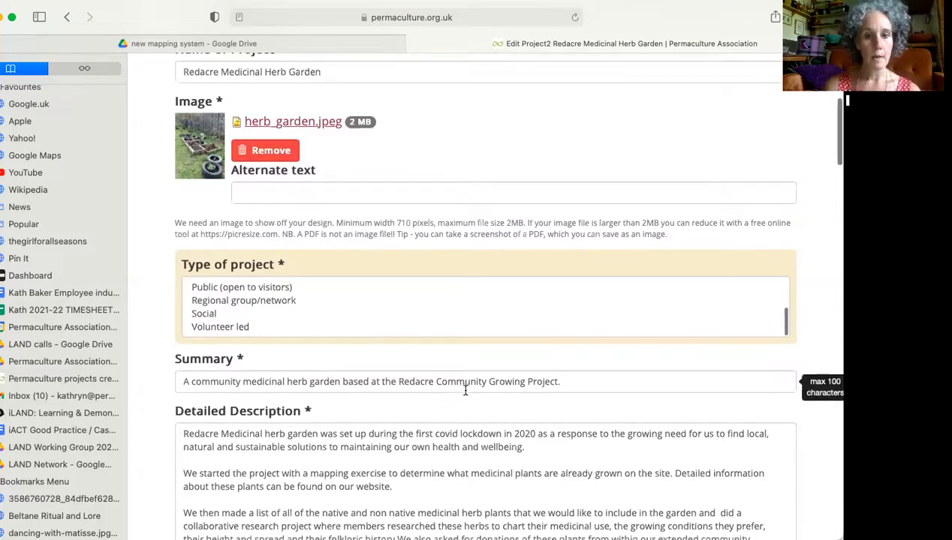
{"action": "scroll", "coordinate": [465, 389], "scroll_direction": "down", "scroll_amount": 2}
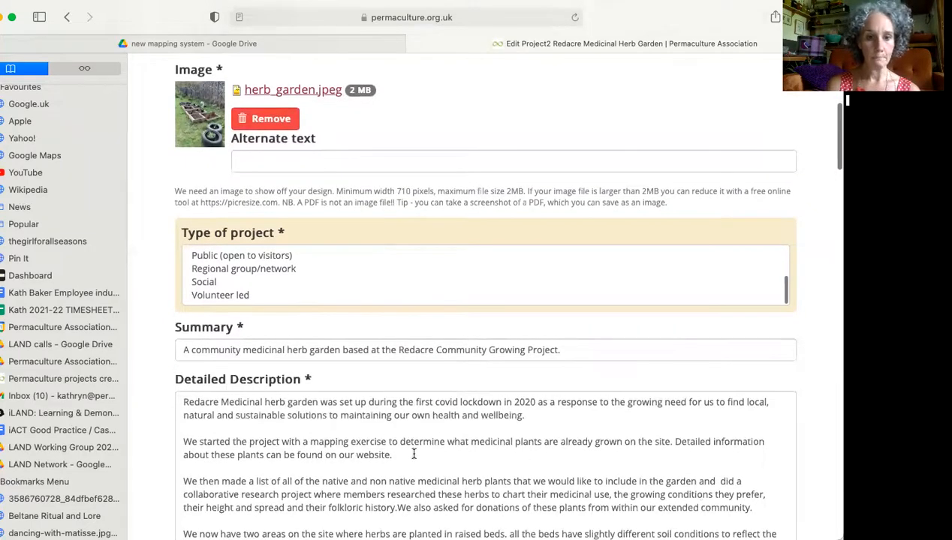
{"action": "scroll", "coordinate": [413, 454], "scroll_direction": "down", "scroll_amount": 3}
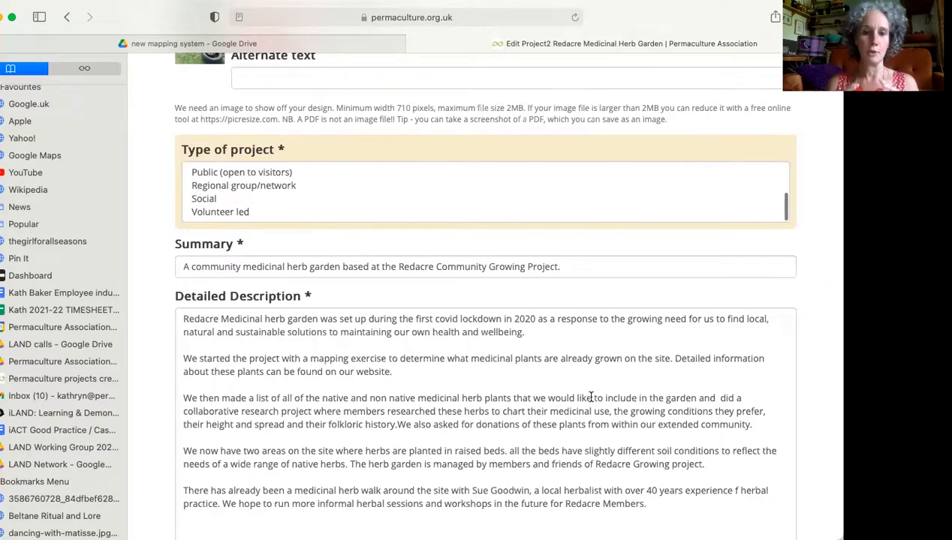
{"action": "scroll", "coordinate": [659, 458], "scroll_direction": "down", "scroll_amount": 2}
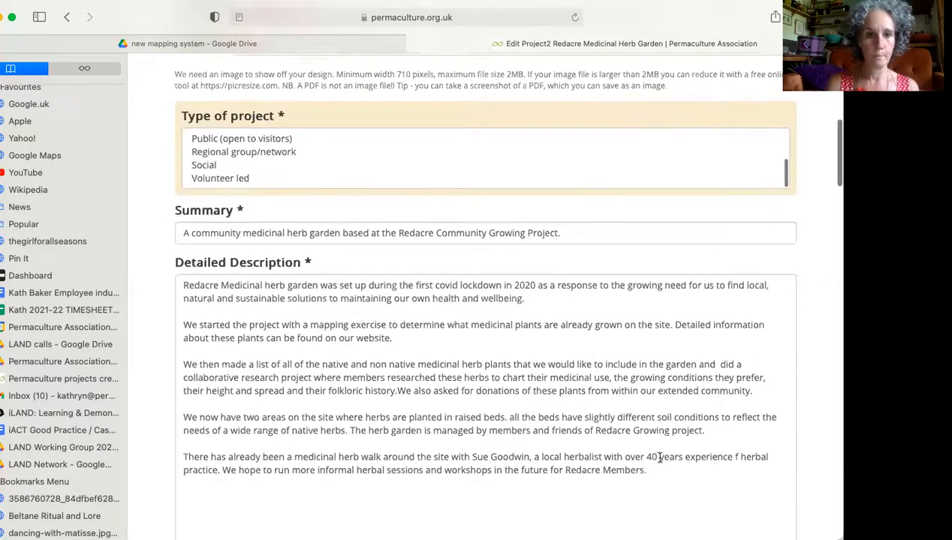
{"action": "scroll", "coordinate": [660, 457], "scroll_direction": "down", "scroll_amount": 8}
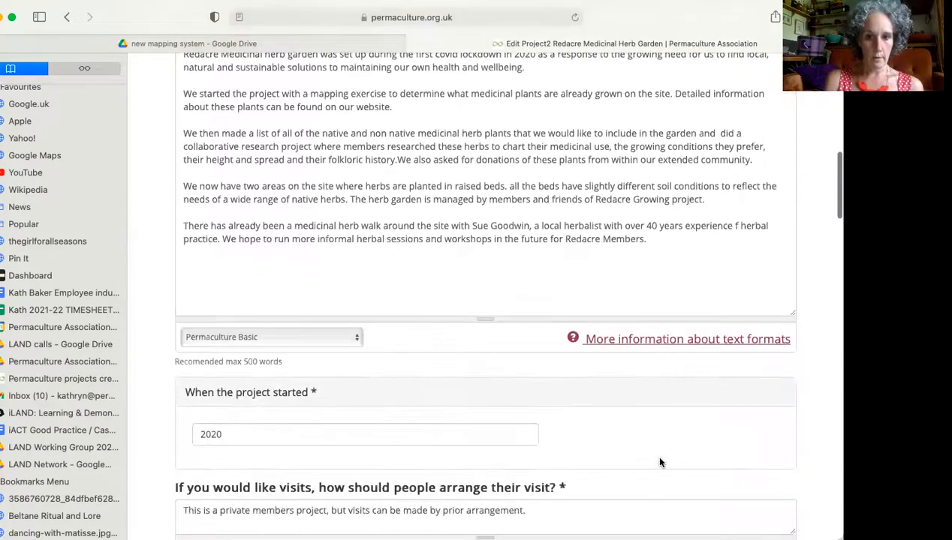
{"action": "scroll", "coordinate": [660, 462], "scroll_direction": "down", "scroll_amount": 3}
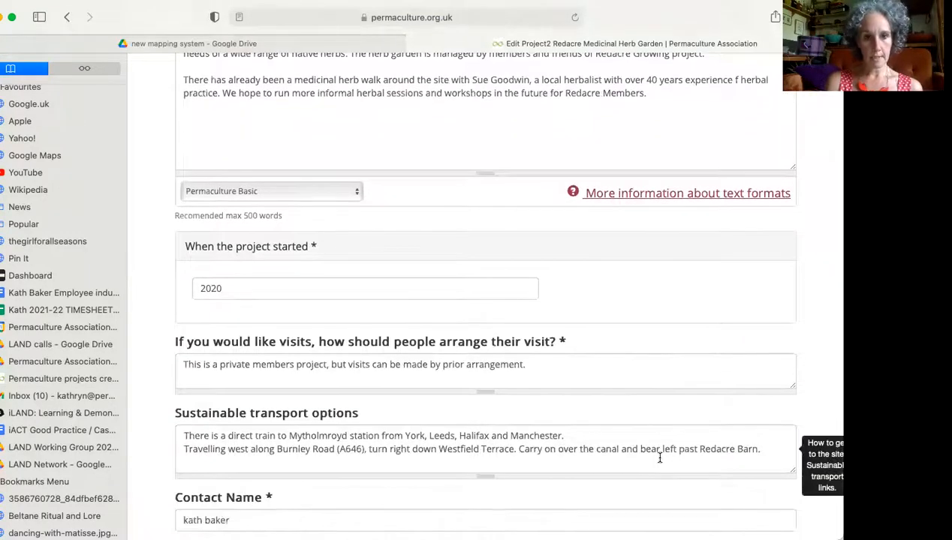
{"action": "scroll", "coordinate": [659, 458], "scroll_direction": "down", "scroll_amount": 1}
{"action": "scroll", "coordinate": [652, 402], "scroll_direction": "down", "scroll_amount": 3}
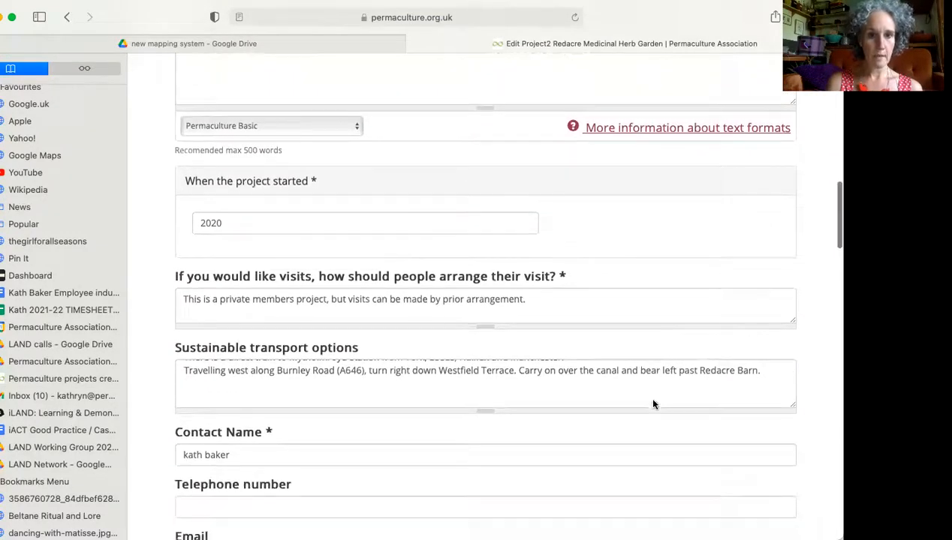
{"action": "scroll", "coordinate": [653, 400], "scroll_direction": "down", "scroll_amount": 1}
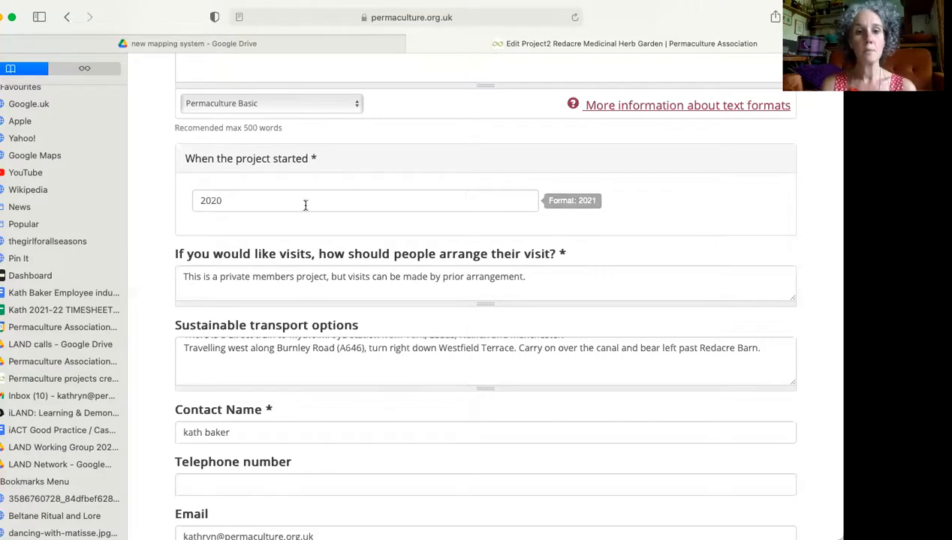
Examine the visit arrangements, sustainable transport, contact, website, social media and YouTube video fields in the edit form.
{"action": "scroll", "coordinate": [663, 261], "scroll_direction": "down", "scroll_amount": 3}
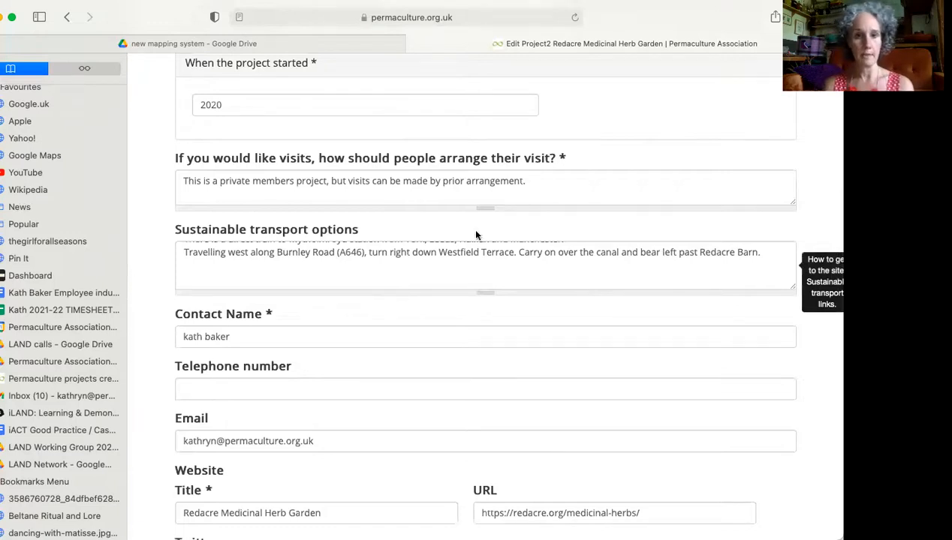
{"action": "scroll", "coordinate": [497, 362], "scroll_direction": "down", "scroll_amount": 3}
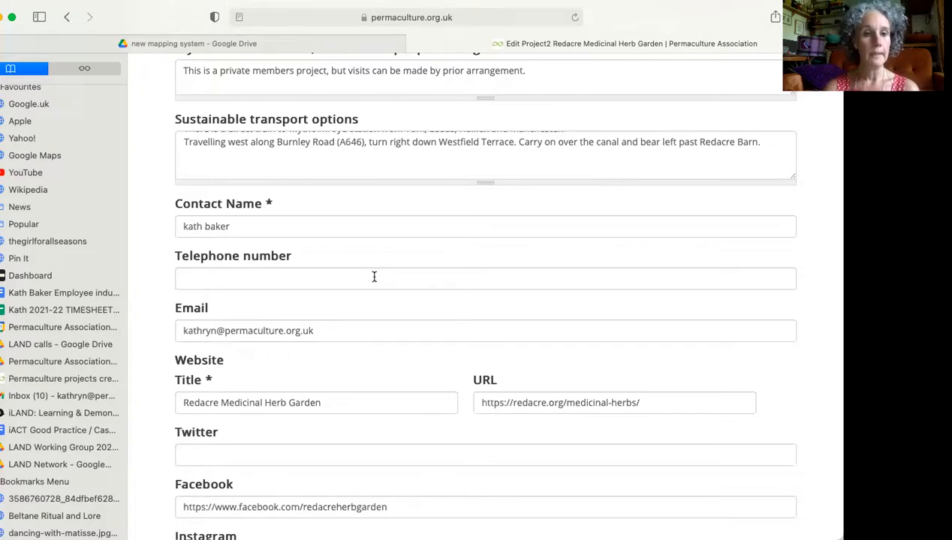
{"action": "scroll", "coordinate": [398, 310], "scroll_direction": "down", "scroll_amount": 2}
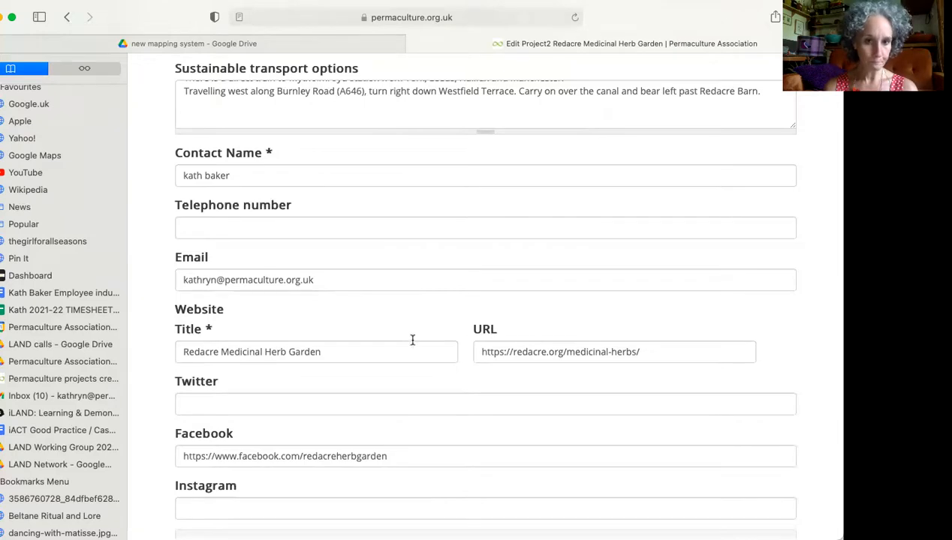
{"action": "scroll", "coordinate": [412, 339], "scroll_direction": "down", "scroll_amount": 2}
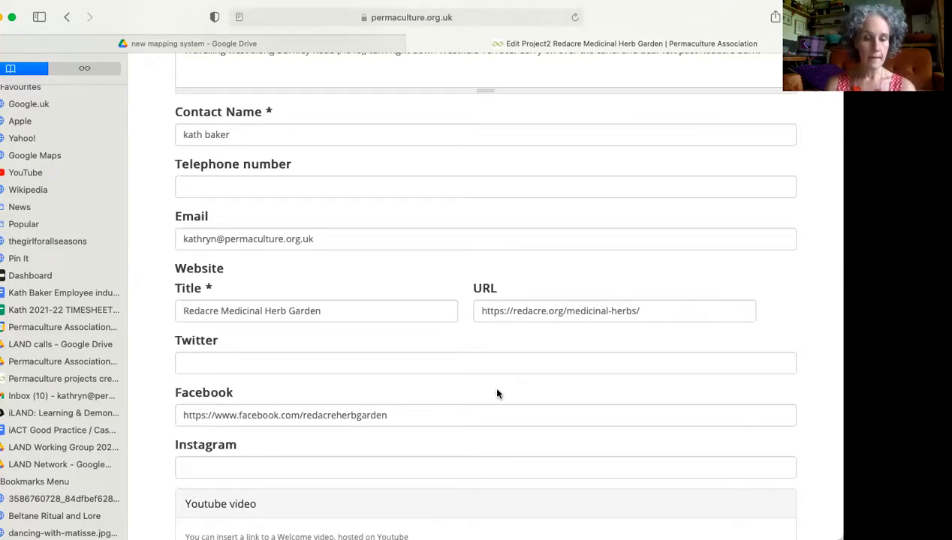
{"action": "scroll", "coordinate": [496, 393], "scroll_direction": "down", "scroll_amount": 4}
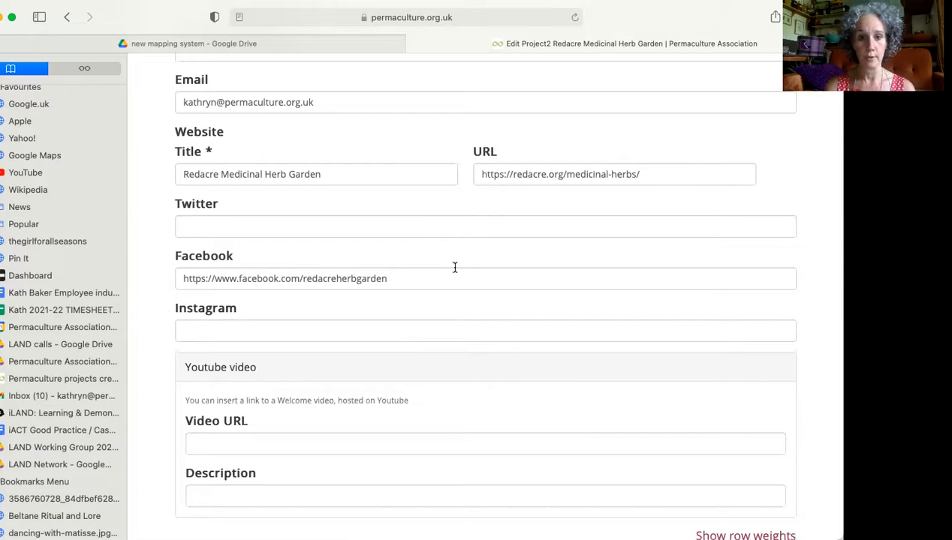
Examine the Designs link field and the available options for the physical elements and features of the site, through Woodland.
{"action": "scroll", "coordinate": [509, 303], "scroll_direction": "down", "scroll_amount": 5}
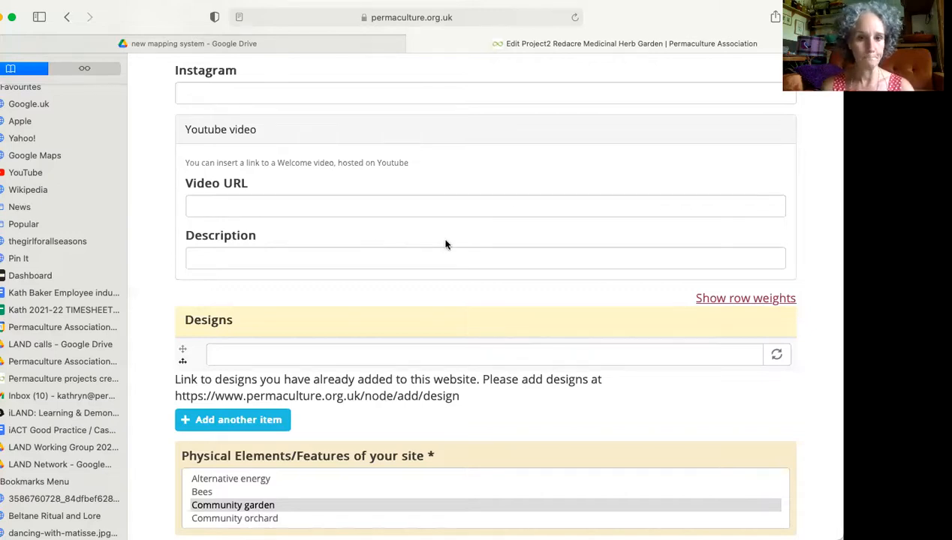
{"action": "scroll", "coordinate": [445, 244], "scroll_direction": "down", "scroll_amount": 4}
{"action": "scroll", "coordinate": [446, 244], "scroll_direction": "down", "scroll_amount": 2}
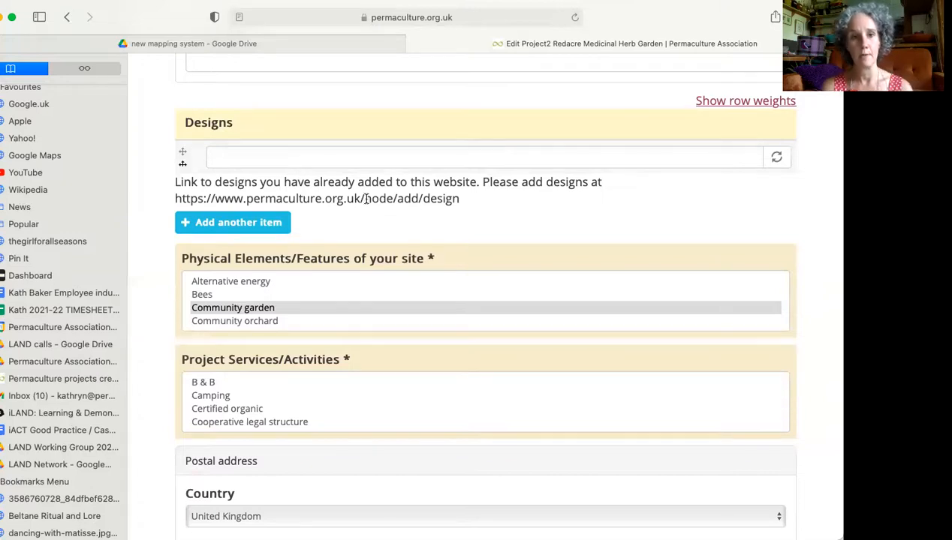
{"action": "scroll", "coordinate": [475, 219], "scroll_direction": "down", "scroll_amount": 3}
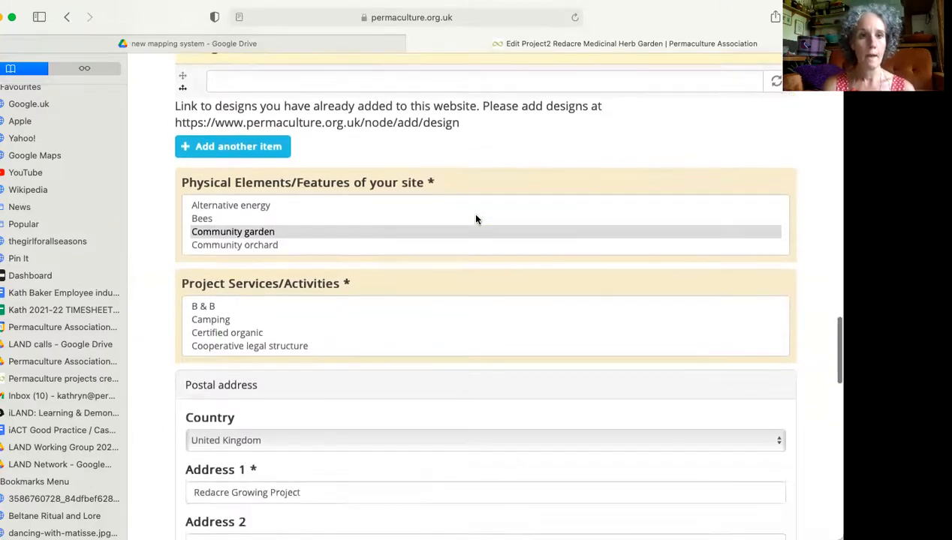
{"action": "mouse_move", "coordinate": [475, 219]}
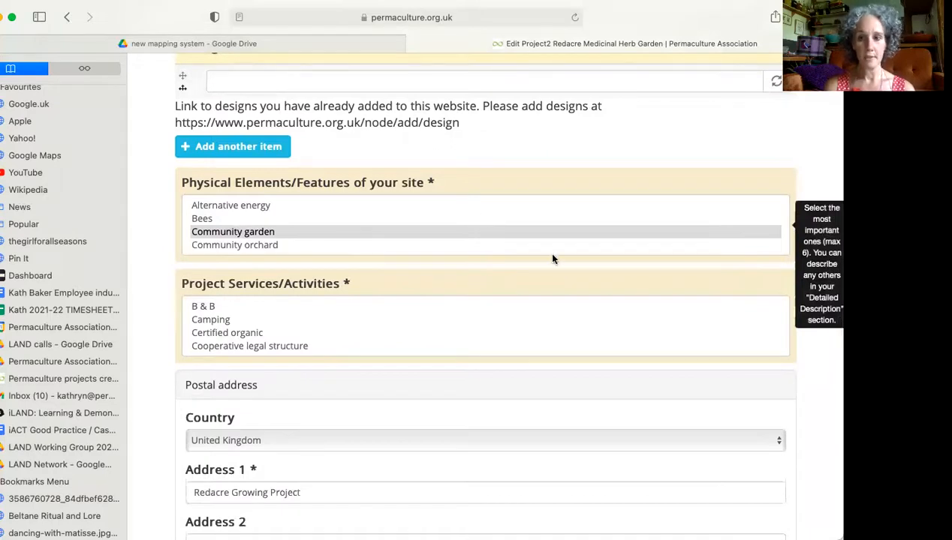
{"action": "scroll", "coordinate": [585, 248], "scroll_direction": "down", "scroll_amount": 1}
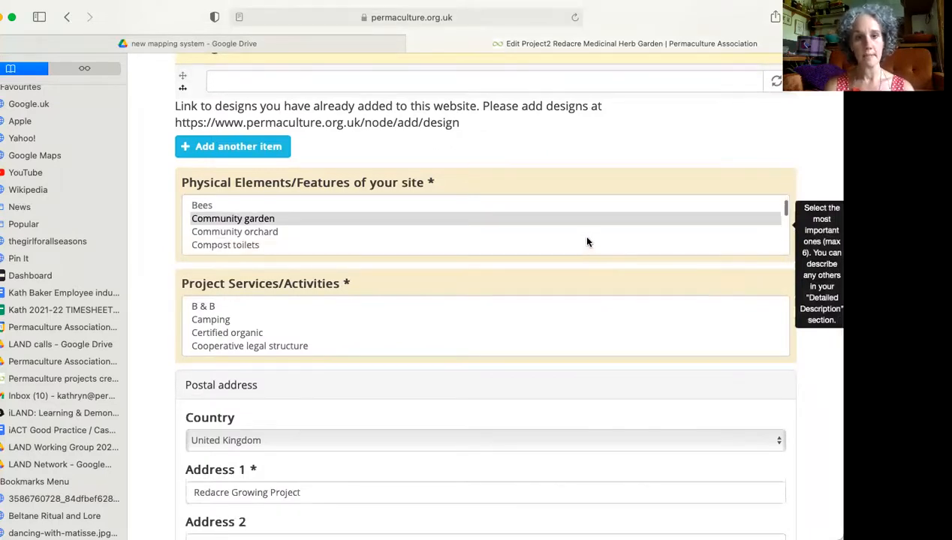
{"action": "scroll", "coordinate": [587, 242], "scroll_direction": "down", "scroll_amount": 9}
{"action": "scroll", "coordinate": [588, 242], "scroll_direction": "down", "scroll_amount": 3}
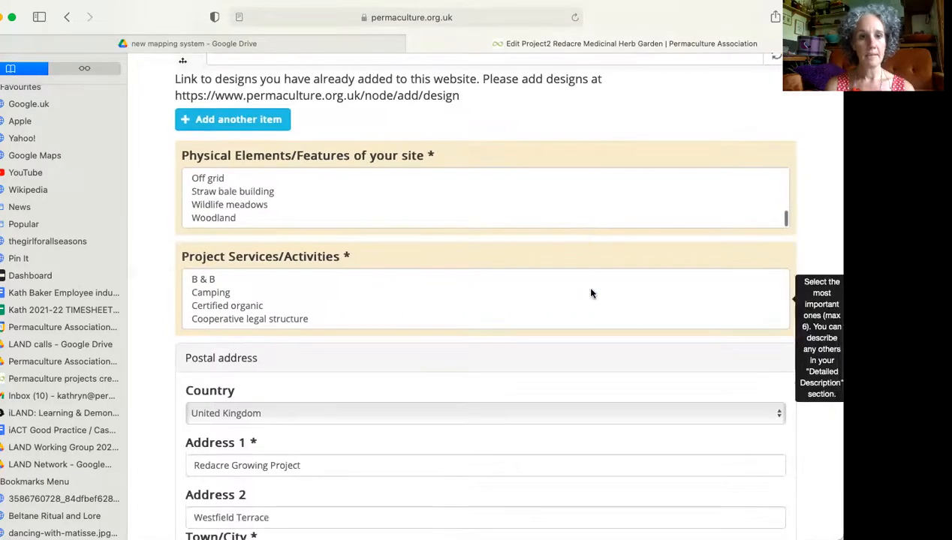
Examine the available options for the project's services and activities, from B & B through Venue to hire.
{"action": "scroll", "coordinate": [591, 293], "scroll_direction": "down", "scroll_amount": 3}
{"action": "scroll", "coordinate": [590, 294], "scroll_direction": "down", "scroll_amount": 1}
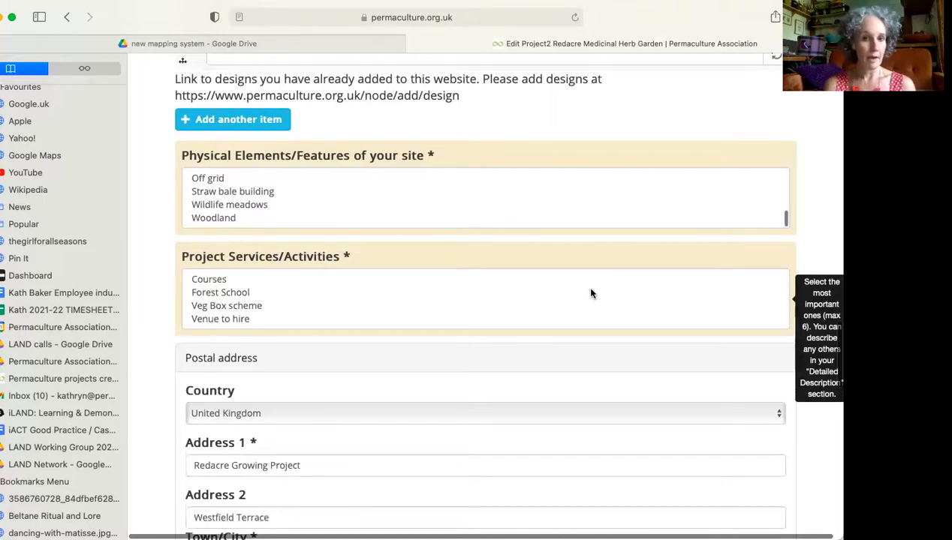
{"action": "scroll", "coordinate": [578, 292], "scroll_direction": "up", "scroll_amount": 2}
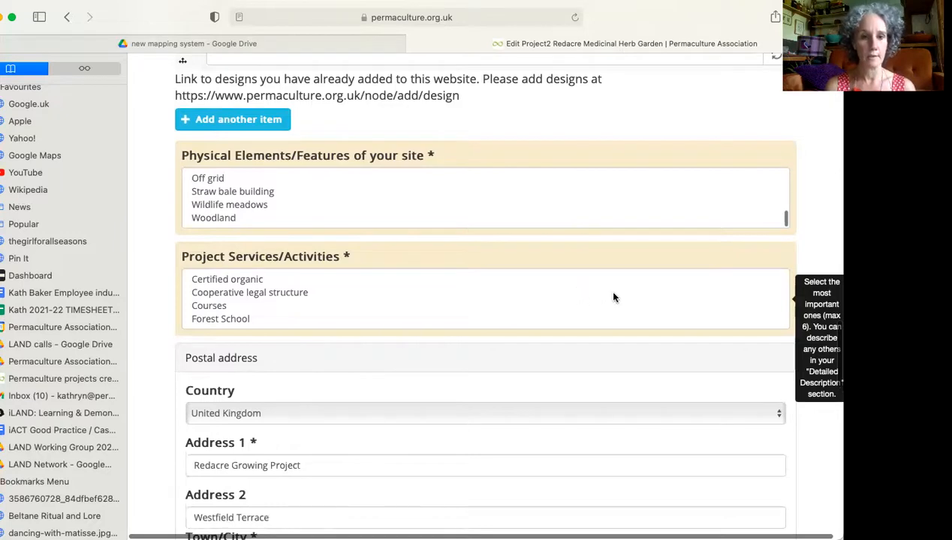
{"action": "scroll", "coordinate": [613, 298], "scroll_direction": "down", "scroll_amount": 2}
{"action": "scroll", "coordinate": [641, 371], "scroll_direction": "down", "scroll_amount": 1}
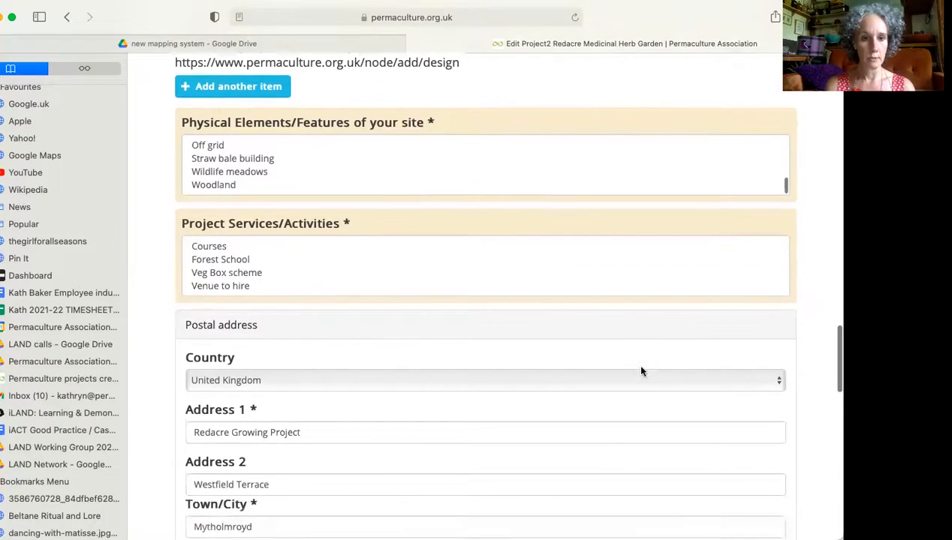
Examine the postal address, the Holmgren domain categories and the affiliate publishing options in the edit form.
{"action": "scroll", "coordinate": [641, 371], "scroll_direction": "down", "scroll_amount": 5}
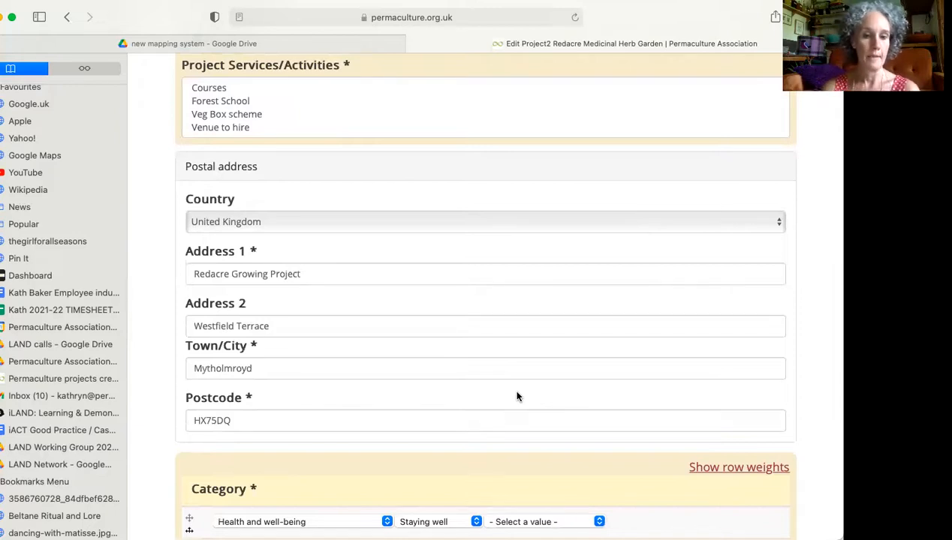
{"action": "scroll", "coordinate": [599, 388], "scroll_direction": "down", "scroll_amount": 5}
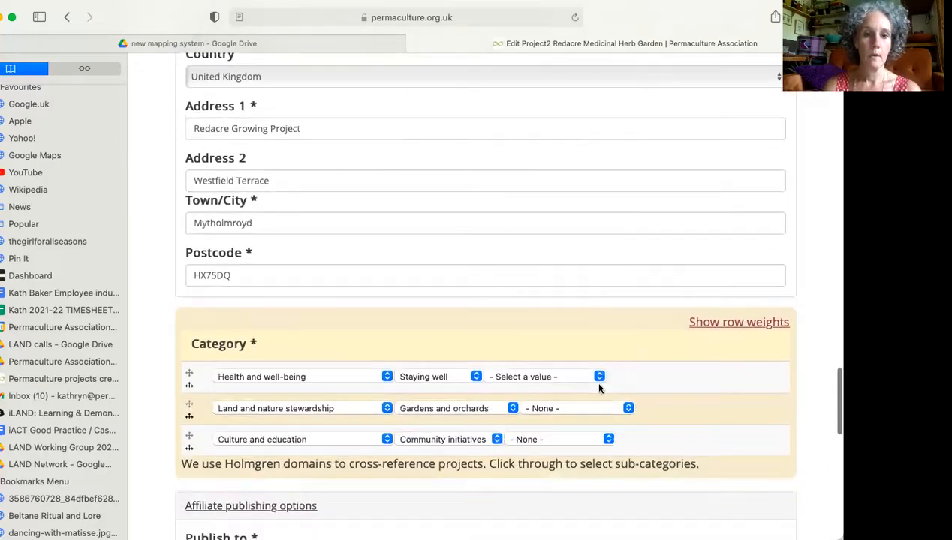
{"action": "scroll", "coordinate": [599, 388], "scroll_direction": "down", "scroll_amount": 4}
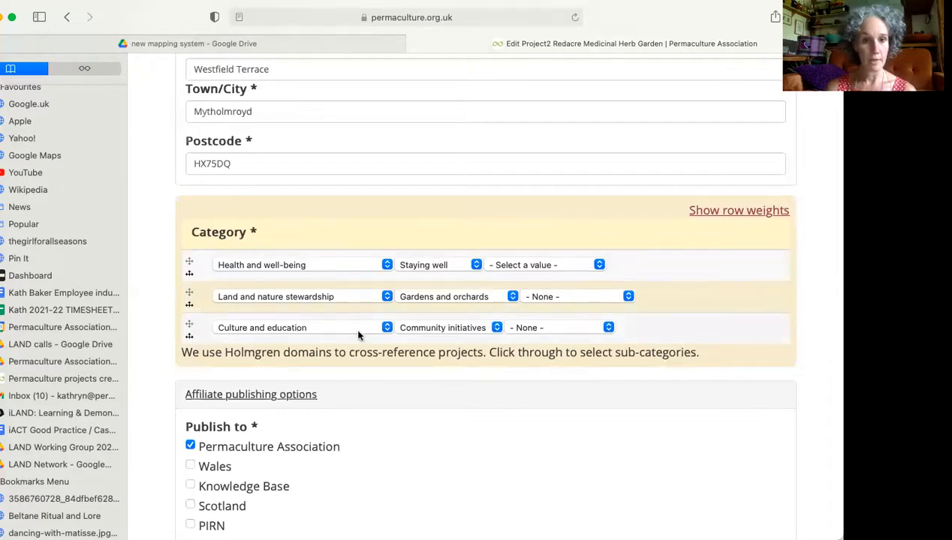
{"action": "scroll", "coordinate": [357, 338], "scroll_direction": "down", "scroll_amount": 1}
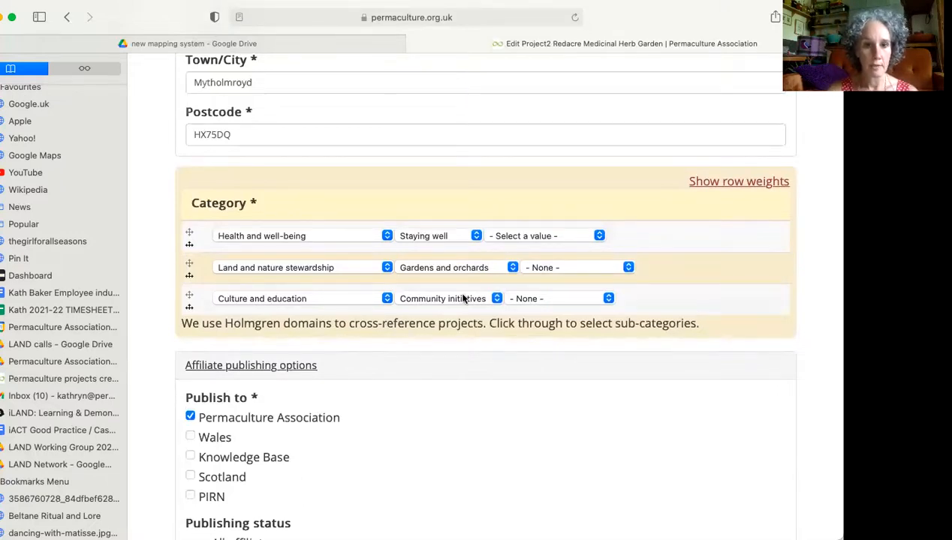
{"action": "scroll", "coordinate": [463, 299], "scroll_direction": "down", "scroll_amount": 2}
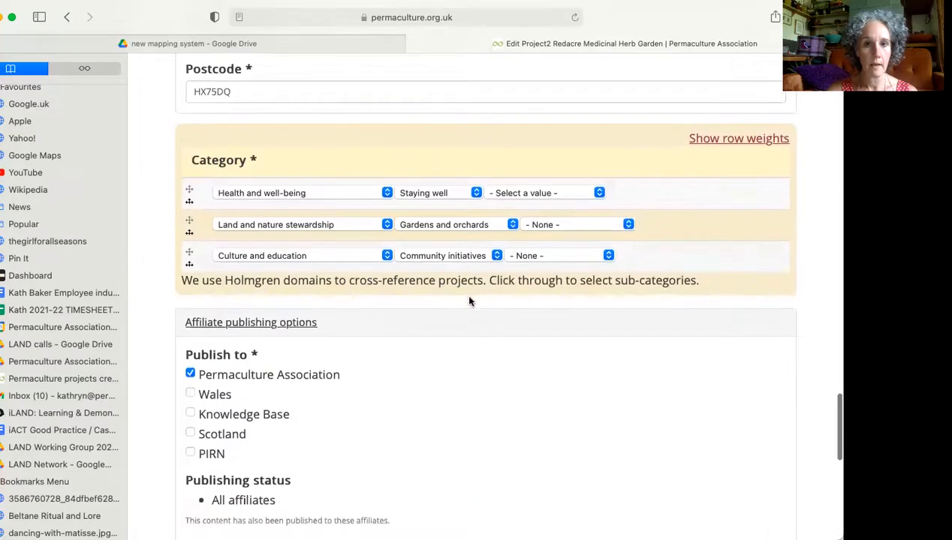
{"action": "scroll", "coordinate": [535, 257], "scroll_direction": "down", "scroll_amount": 1}
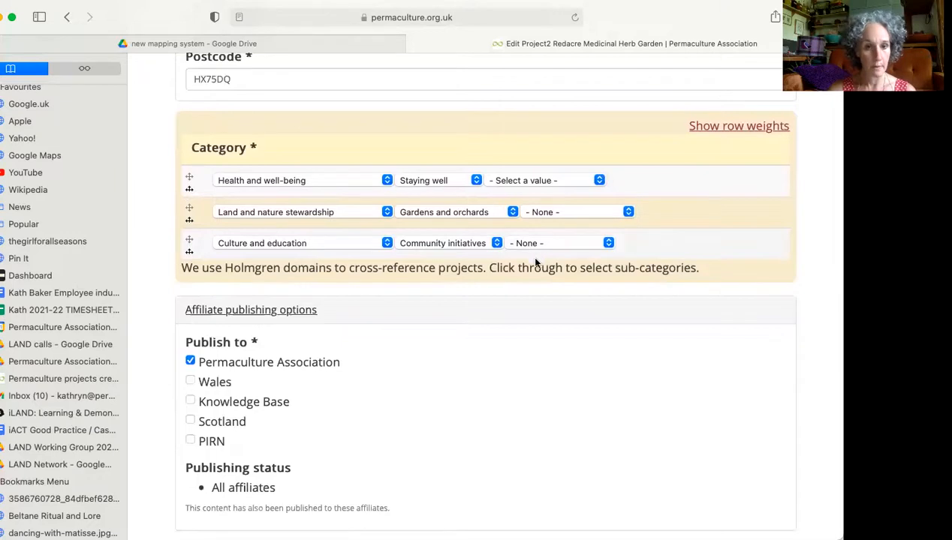
{"action": "scroll", "coordinate": [530, 379], "scroll_direction": "down", "scroll_amount": 2}
{"action": "scroll", "coordinate": [530, 379], "scroll_direction": "down", "scroll_amount": 8}
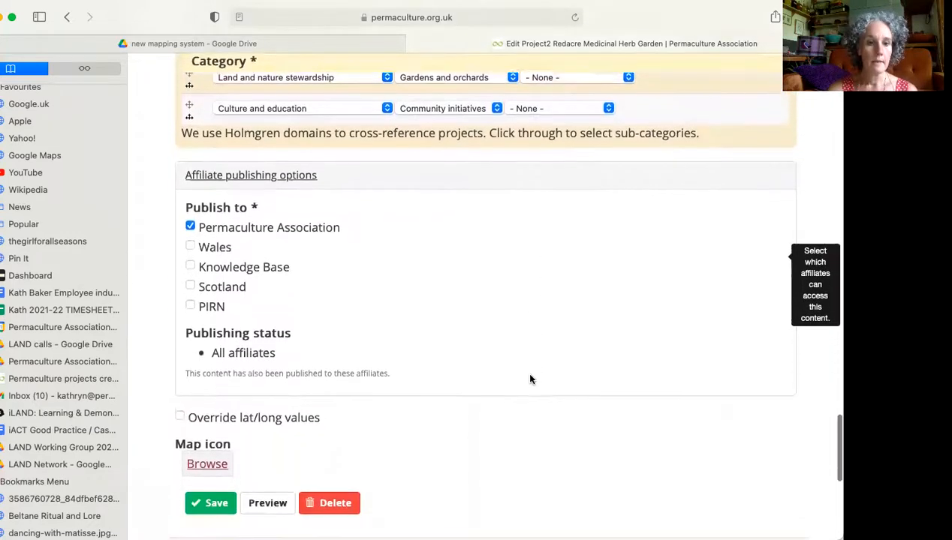
Preview the Redacre Medicinal Herb Garden project and review both its trimmed and full versions.
{"action": "scroll", "coordinate": [529, 379], "scroll_direction": "down", "scroll_amount": 3}
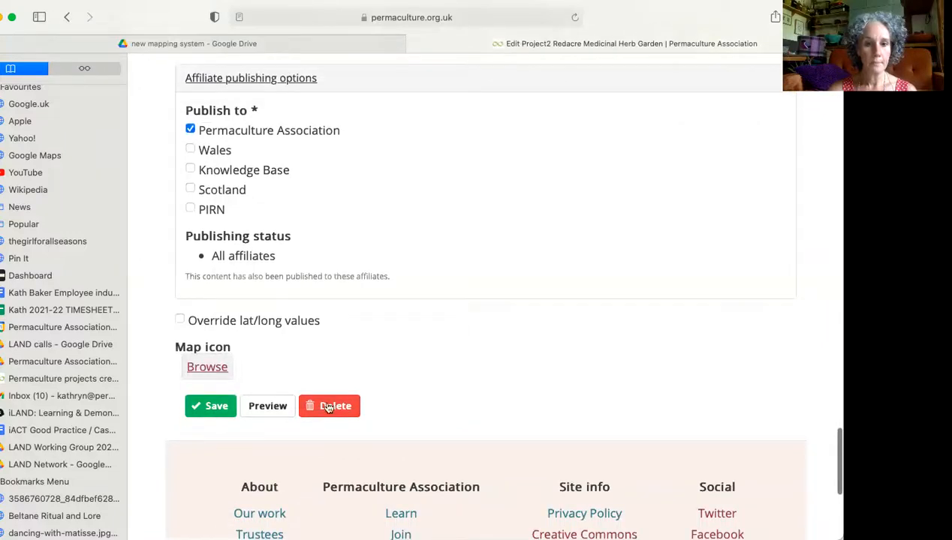
{"action": "left_click", "coordinate": [273, 408]}
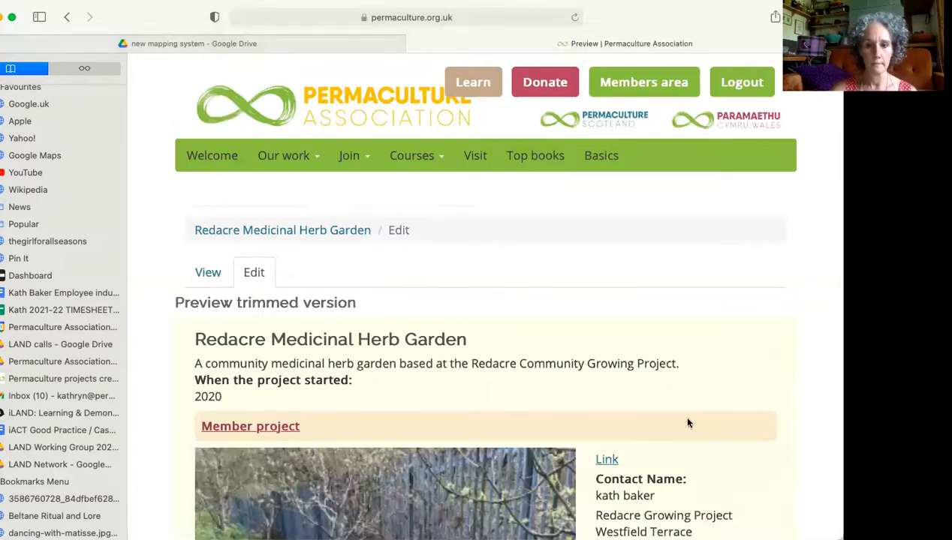
{"action": "scroll", "coordinate": [686, 420], "scroll_direction": "down", "scroll_amount": 5}
{"action": "scroll", "coordinate": [688, 424], "scroll_direction": "down", "scroll_amount": 10}
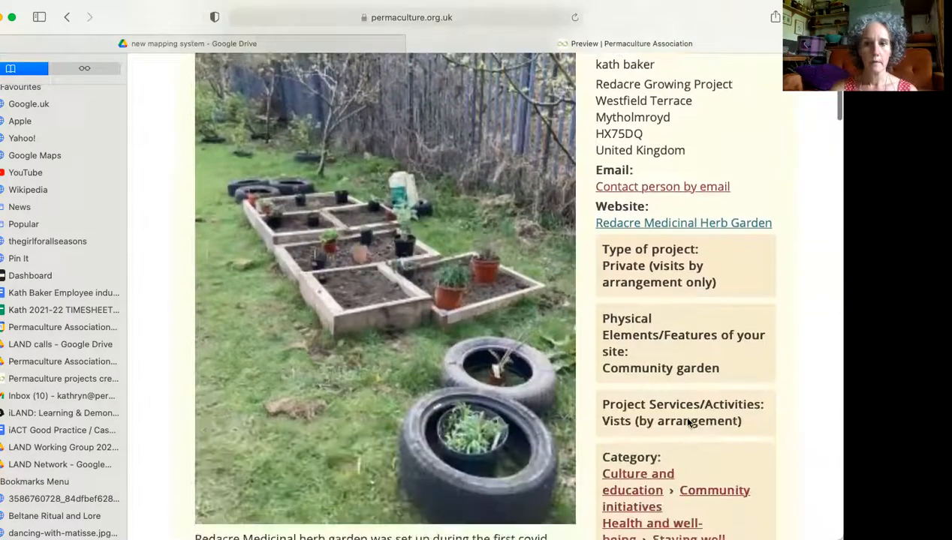
{"action": "scroll", "coordinate": [687, 424], "scroll_direction": "down", "scroll_amount": 10}
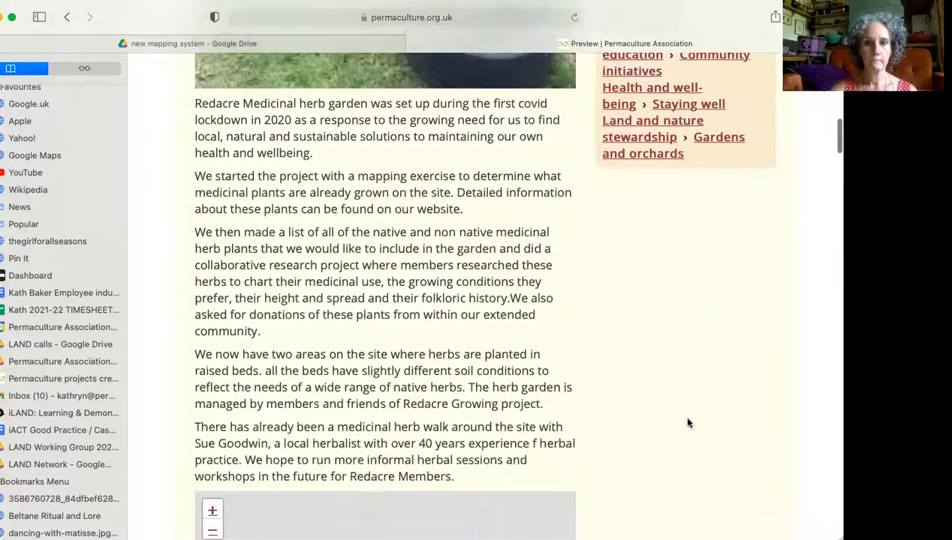
{"action": "scroll", "coordinate": [687, 424], "scroll_direction": "down", "scroll_amount": 6}
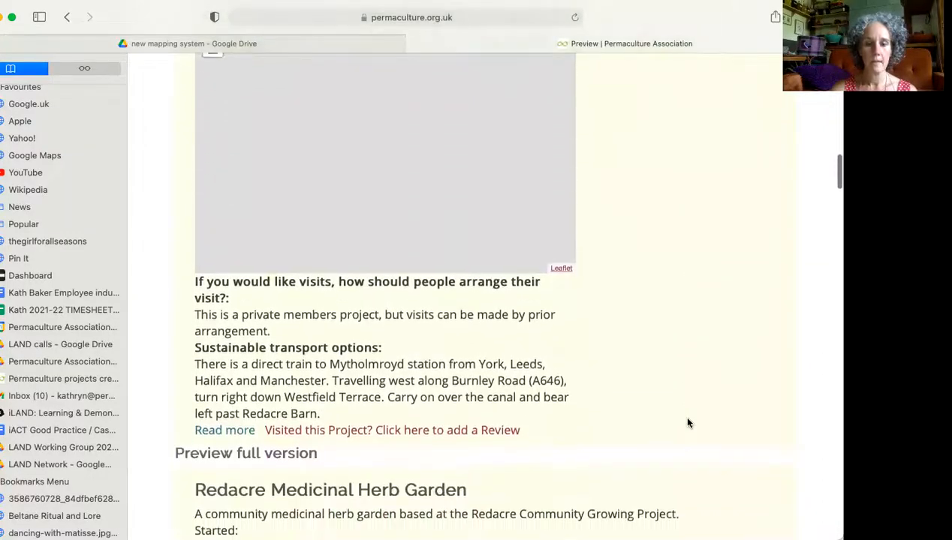
{"action": "scroll", "coordinate": [688, 424], "scroll_direction": "down", "scroll_amount": 20}
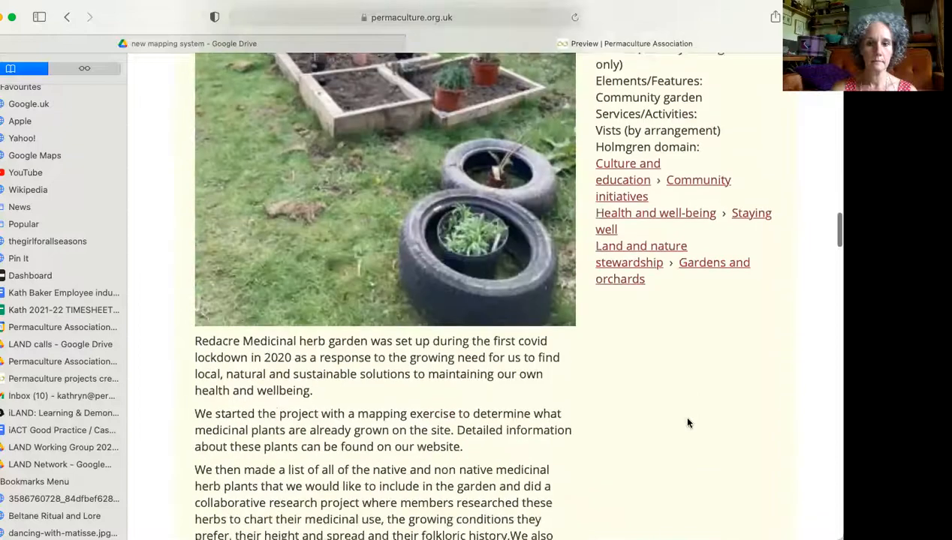
{"action": "scroll", "coordinate": [688, 424], "scroll_direction": "down", "scroll_amount": 17}
{"action": "scroll", "coordinate": [687, 421], "scroll_direction": "down", "scroll_amount": 3}
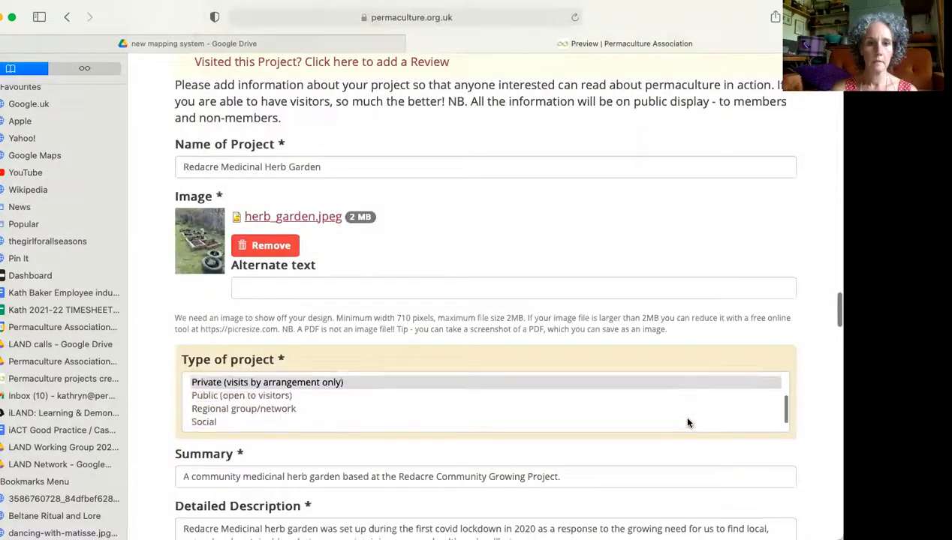
Save the Redacre Medicinal Herb Garden project from below its preview and check the updated listing page.
{"action": "scroll", "coordinate": [707, 485], "scroll_direction": "down", "scroll_amount": 20}
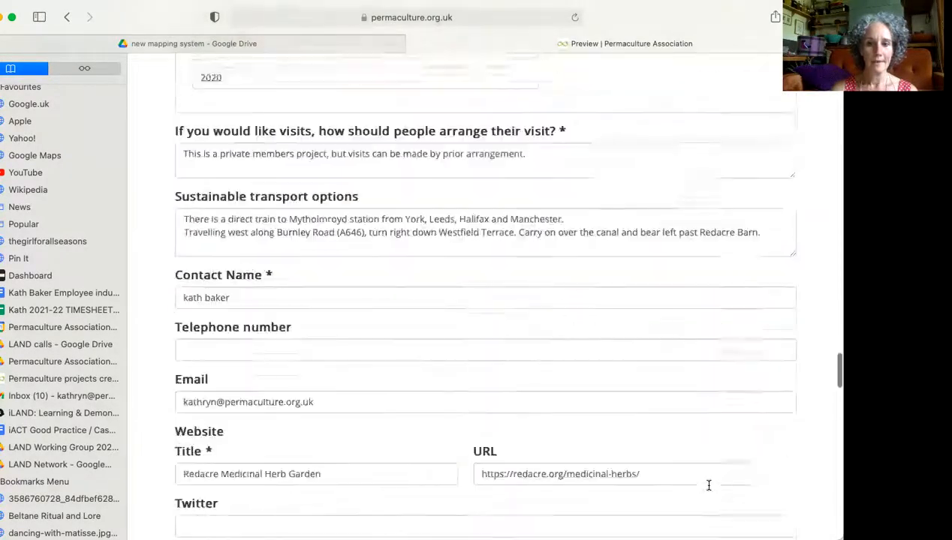
{"action": "scroll", "coordinate": [707, 485], "scroll_direction": "down", "scroll_amount": 10}
{"action": "scroll", "coordinate": [707, 486], "scroll_direction": "down", "scroll_amount": 3}
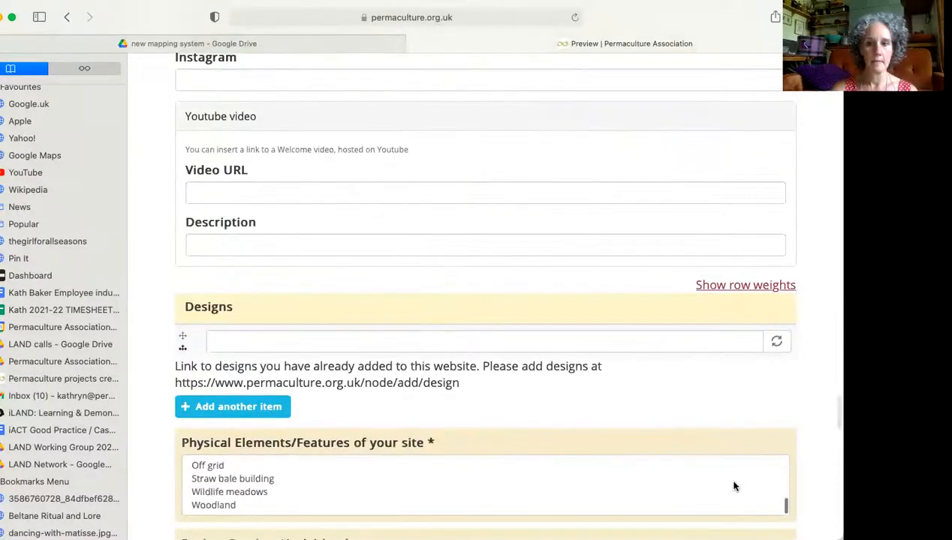
{"action": "scroll", "coordinate": [800, 438], "scroll_direction": "down", "scroll_amount": 20}
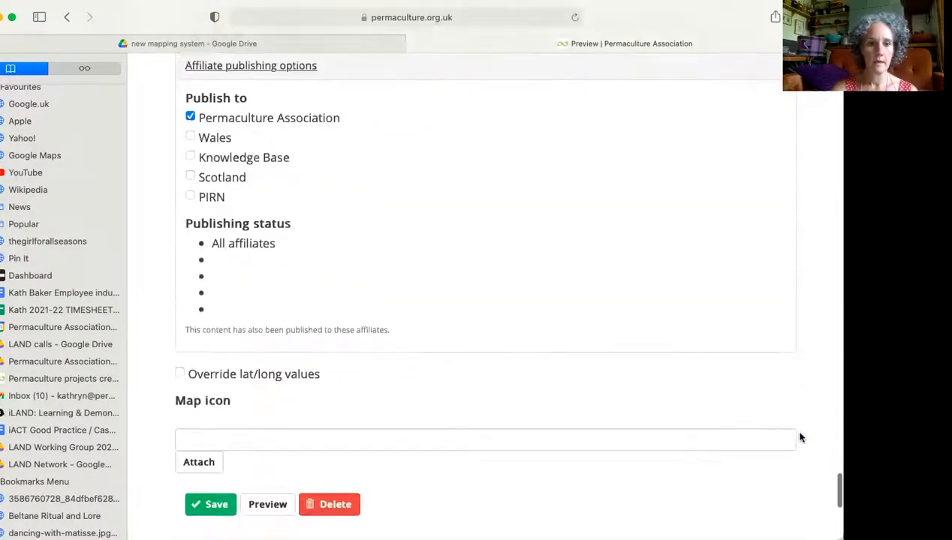
{"action": "left_click", "coordinate": [209, 488]}
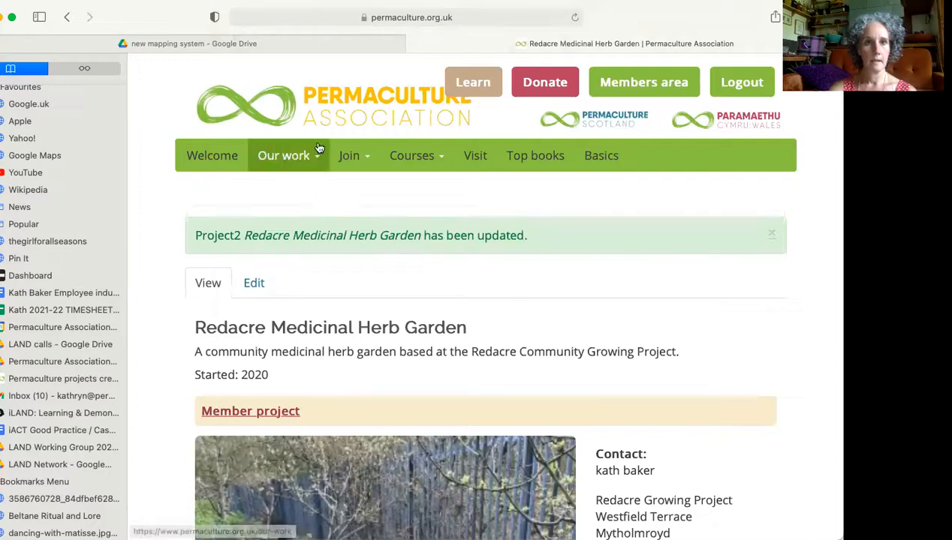
{"action": "scroll", "coordinate": [515, 342], "scroll_direction": "down", "scroll_amount": 1}
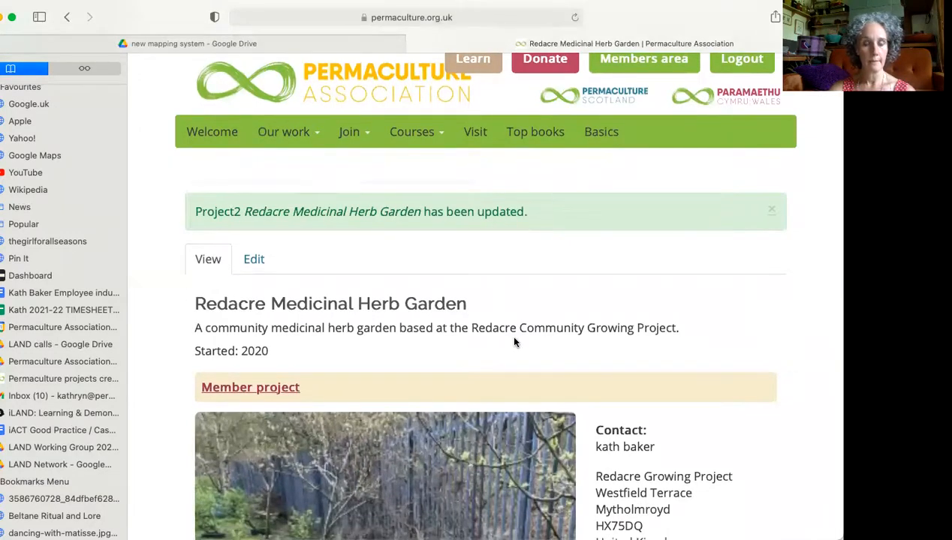
{"action": "scroll", "coordinate": [495, 264], "scroll_direction": "up", "scroll_amount": 1}
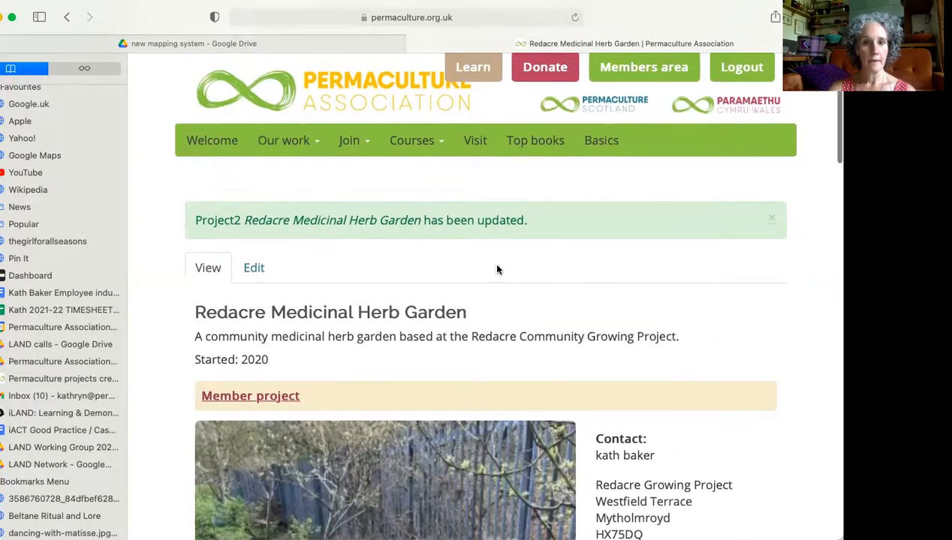
Return to the members area and review the My content section with its option to add new content and existing project entry.
{"action": "left_click", "coordinate": [67, 18]}
{"action": "left_click", "coordinate": [68, 18]}
{"action": "left_click", "coordinate": [68, 18]}
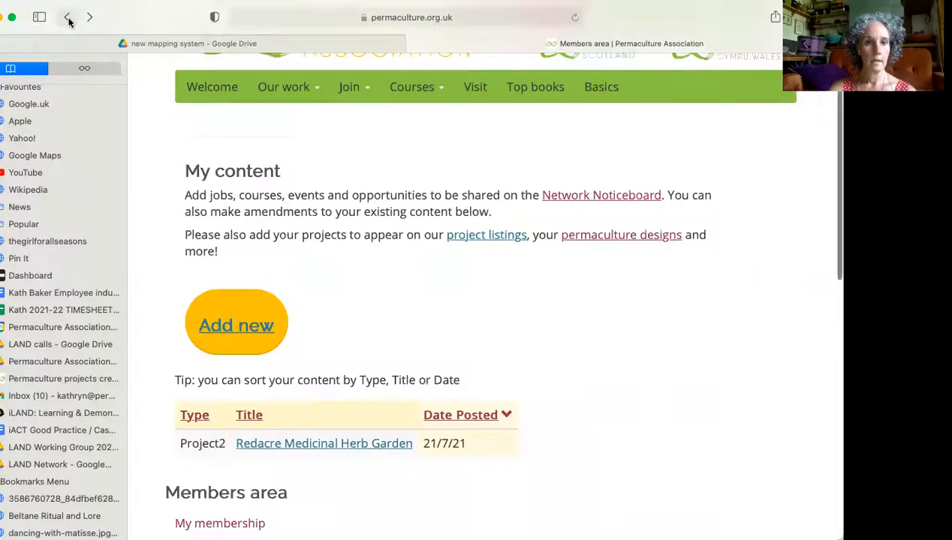
{"action": "scroll", "coordinate": [563, 312], "scroll_direction": "up", "scroll_amount": 2}
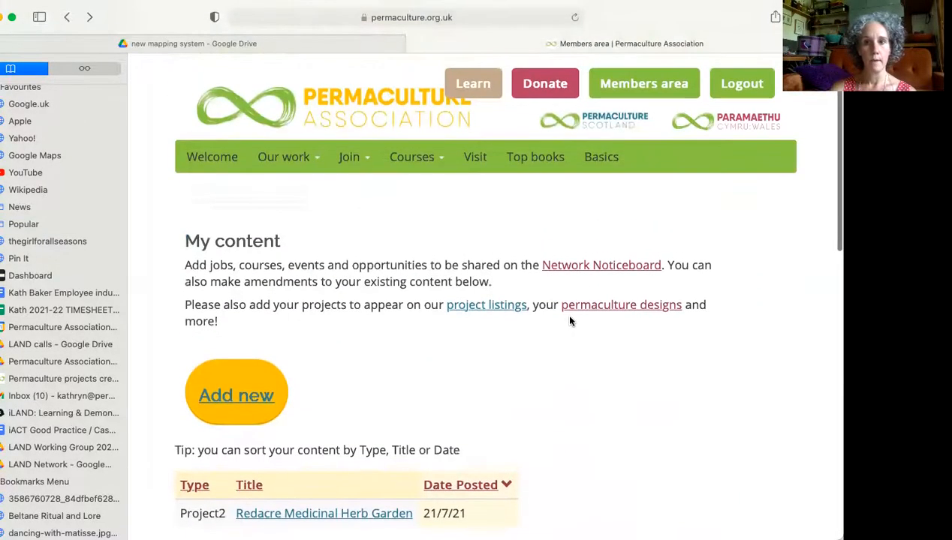
{"action": "scroll", "coordinate": [569, 322], "scroll_direction": "down", "scroll_amount": 1}
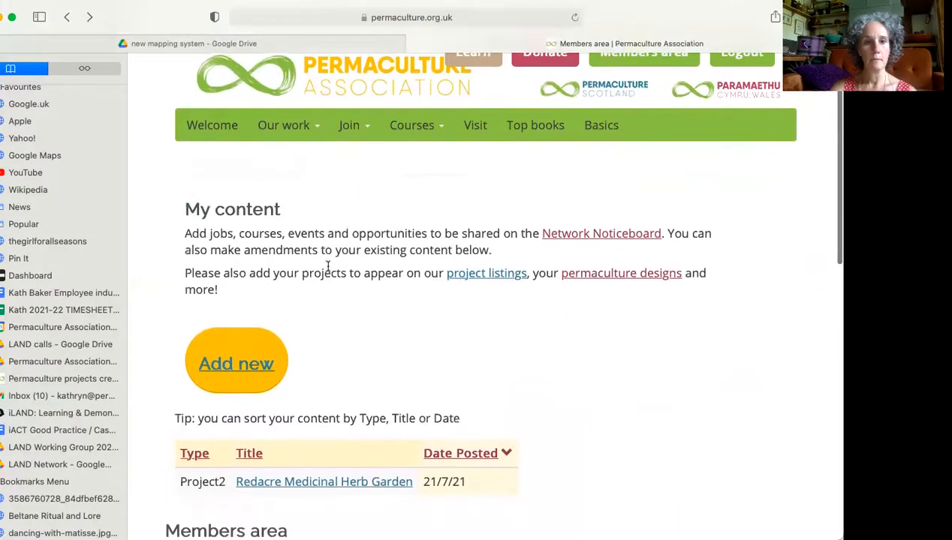
{"action": "scroll", "coordinate": [453, 331], "scroll_direction": "down", "scroll_amount": 2}
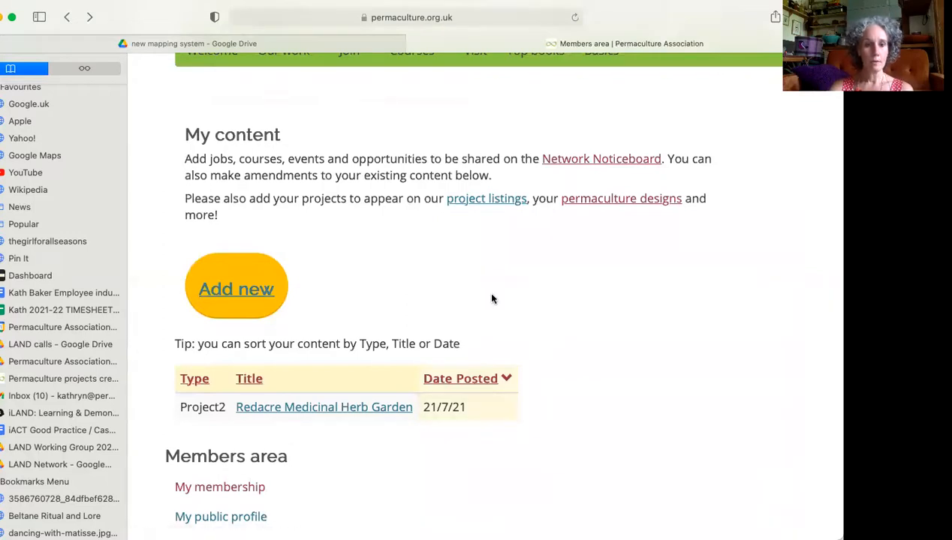
{"action": "scroll", "coordinate": [517, 277], "scroll_direction": "up", "scroll_amount": 3}
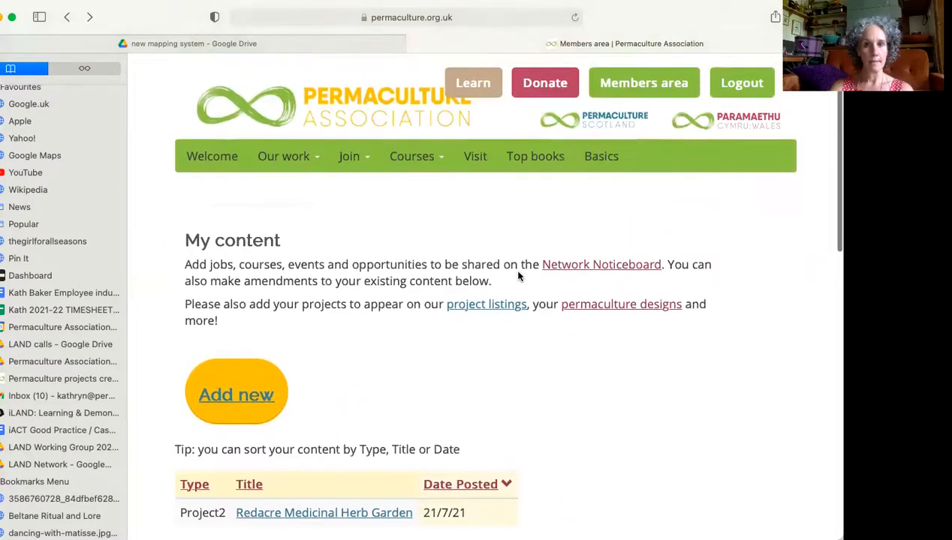